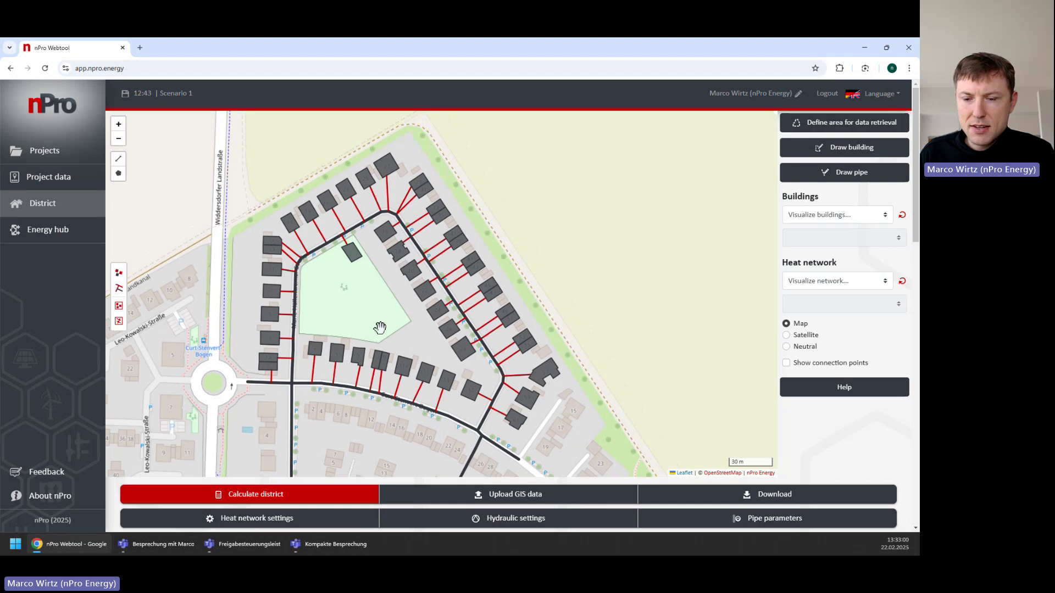
# - Set the building at the northern edge of the green park area as the district's energy hub
pyautogui.scroll(1, 409, 322)
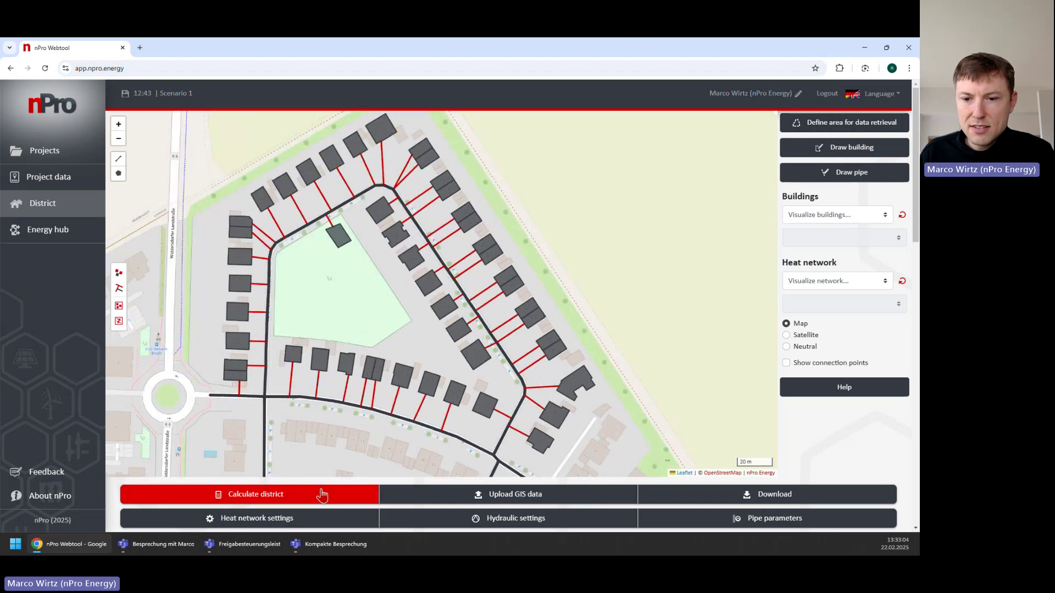
pyautogui.moveTo(336, 440); pyautogui.dragTo(321, 424)
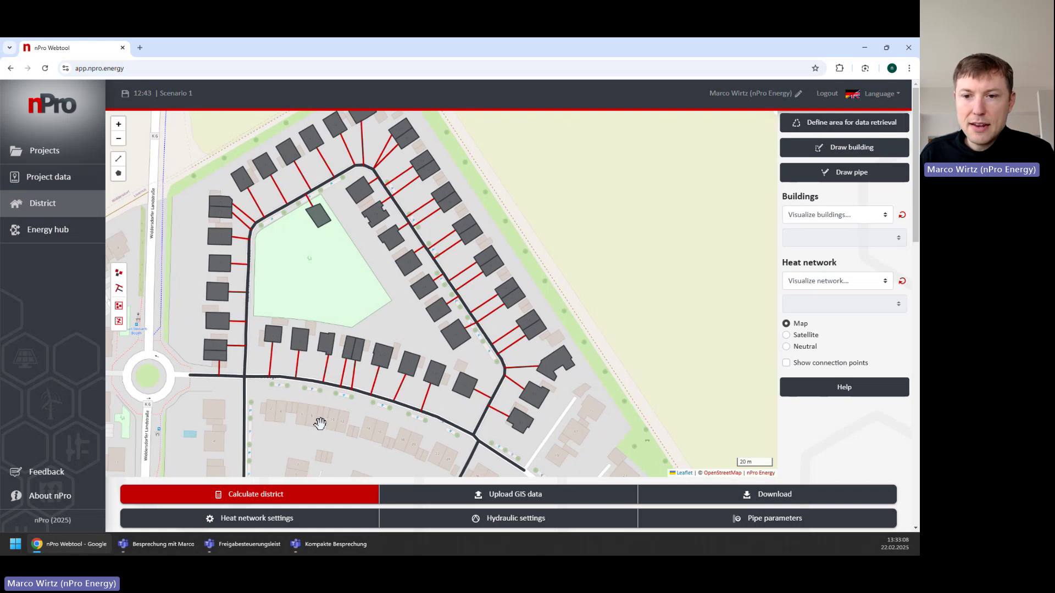
pyautogui.moveTo(344, 288); pyautogui.dragTo(365, 315)
pyautogui.scroll(1, 356, 313)
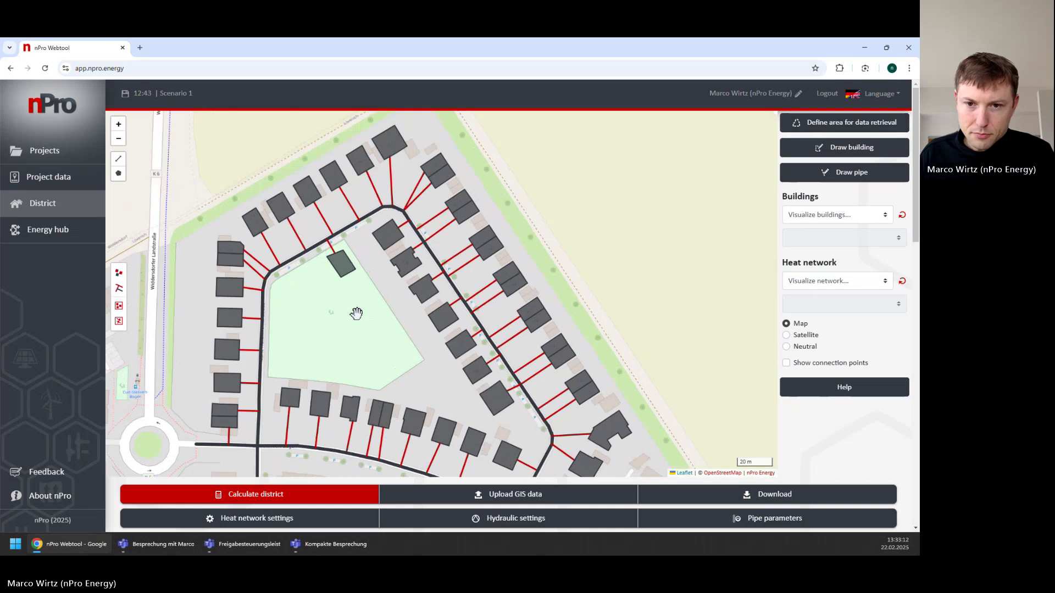
pyautogui.click(340, 266)
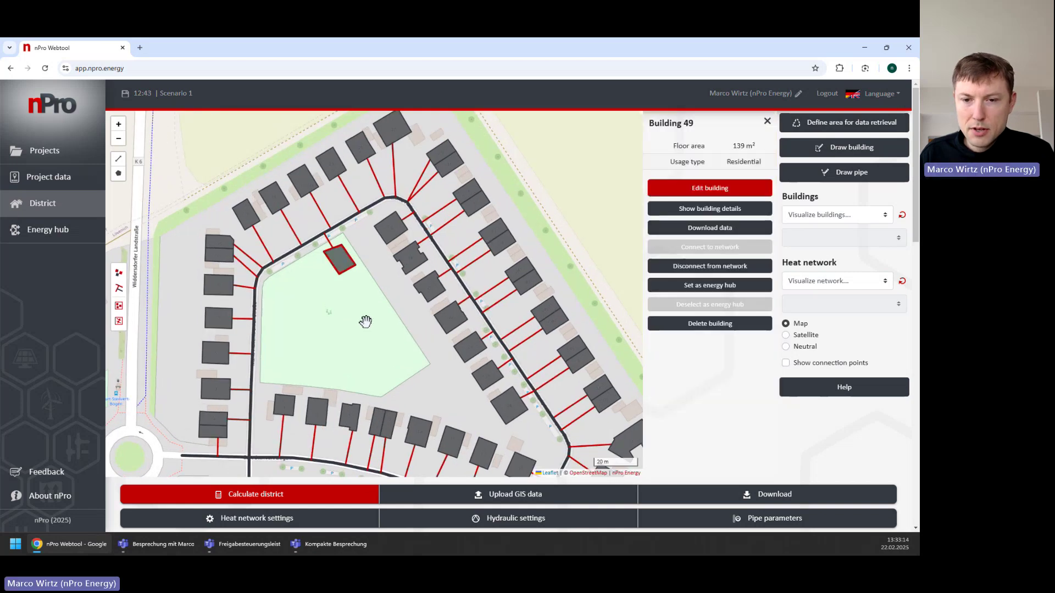
pyautogui.click(686, 287)
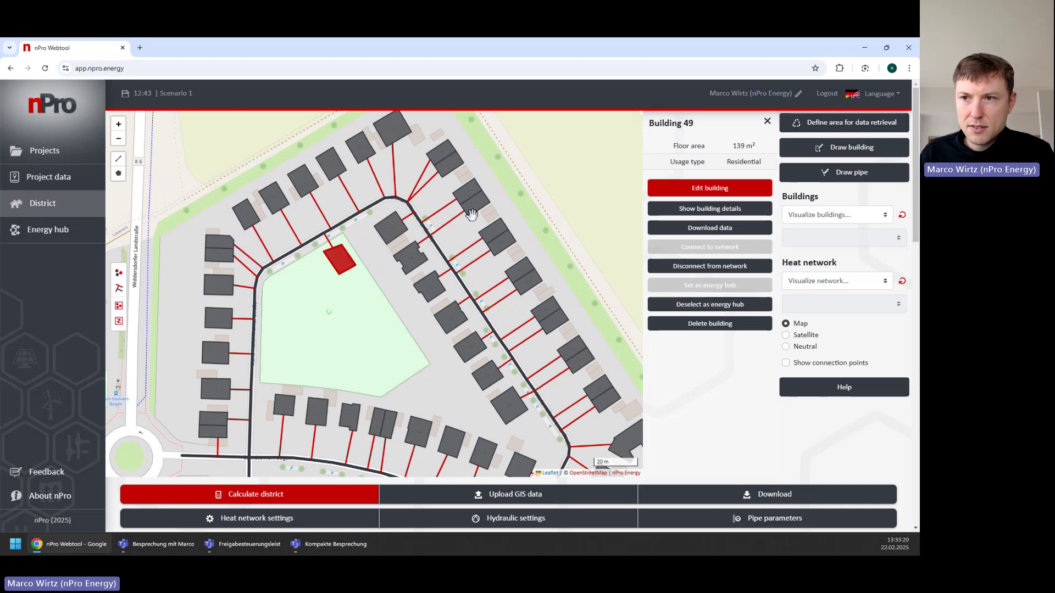
pyautogui.click(768, 123)
pyautogui.scroll(-3, 398, 313)
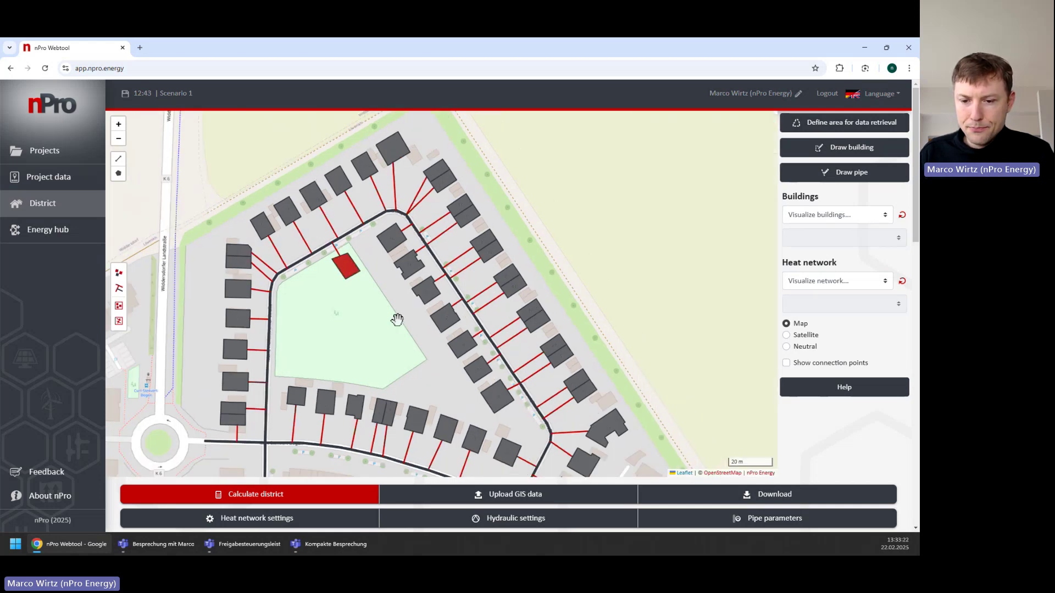
# - Calculate the district and examine the nominal pipe diameters across the heat network on the map
pyautogui.click(312, 497)
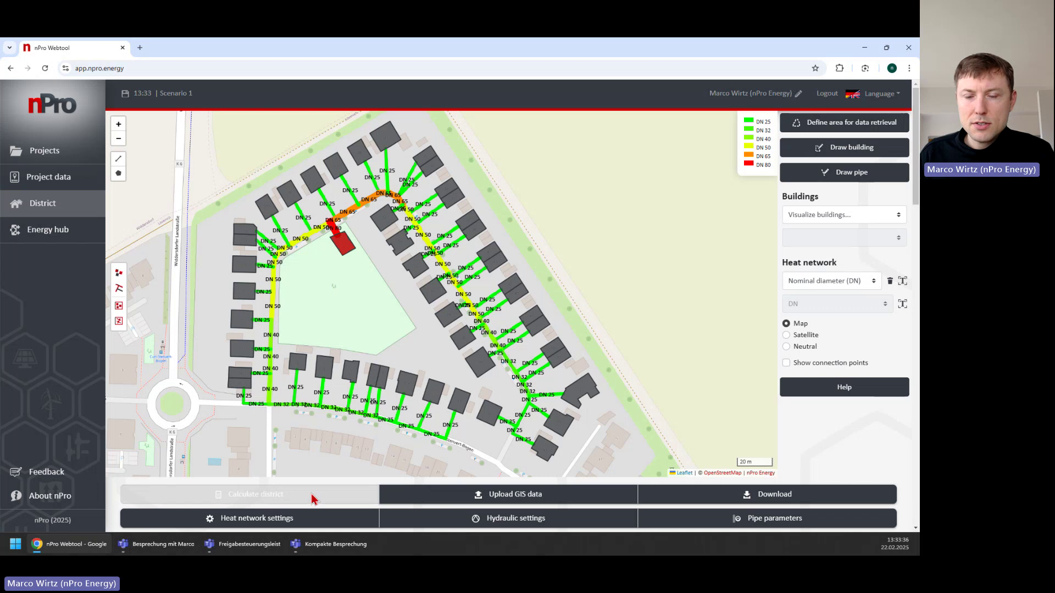
pyautogui.scroll(1, 381, 313)
pyautogui.moveTo(398, 315); pyautogui.dragTo(364, 304)
pyautogui.scroll(-1, 381, 306)
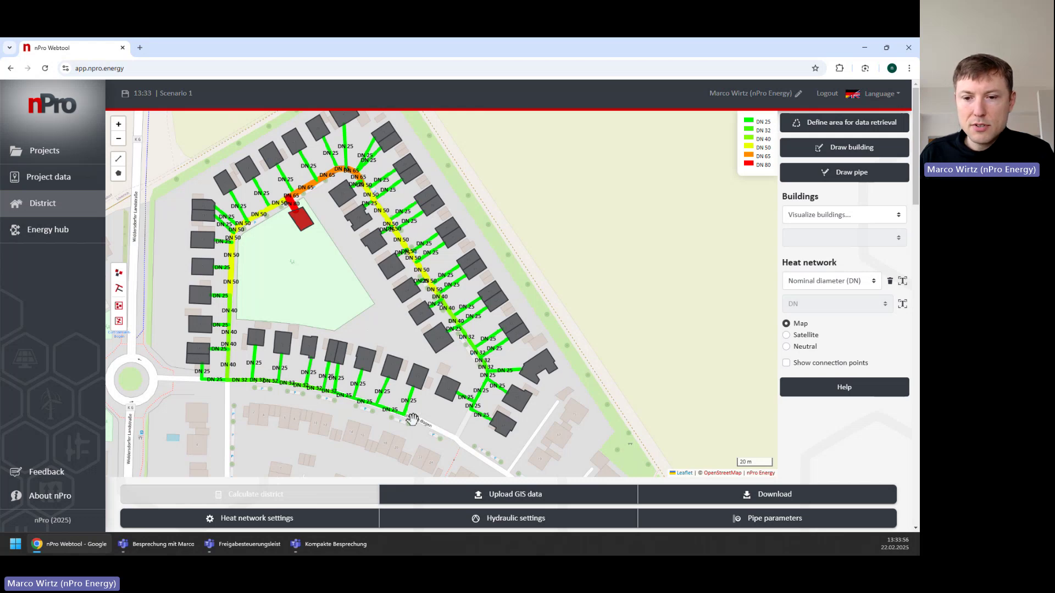
pyautogui.moveTo(431, 422); pyautogui.dragTo(455, 433)
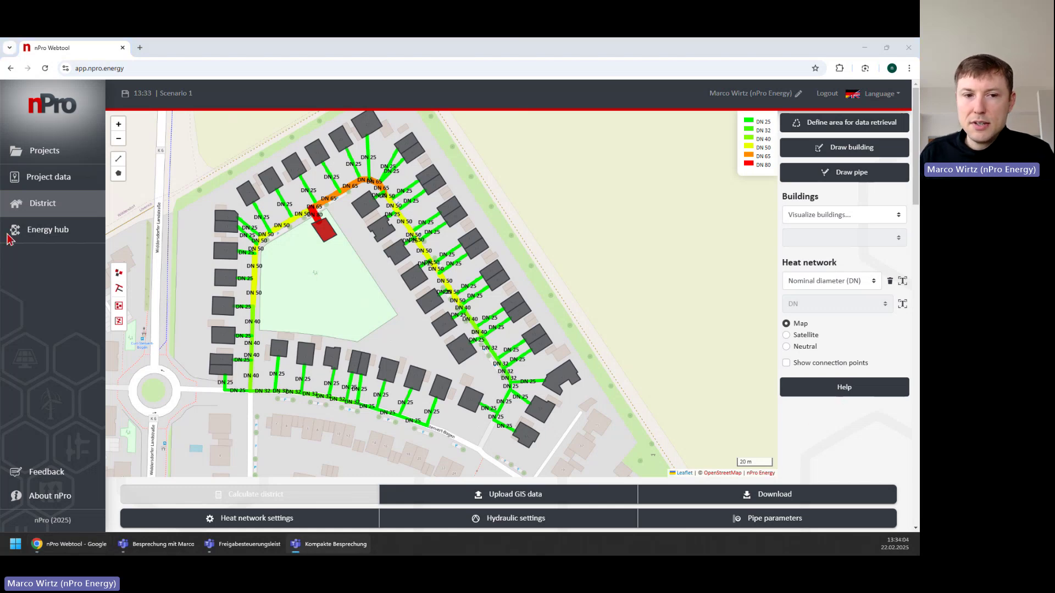
pyautogui.moveTo(354, 302)
pyautogui.mouseDown()
pyautogui.moveTo(367, 306)
pyautogui.moveTo(351, 308)
pyautogui.mouseUp()
pyautogui.scroll(1, 301, 318)
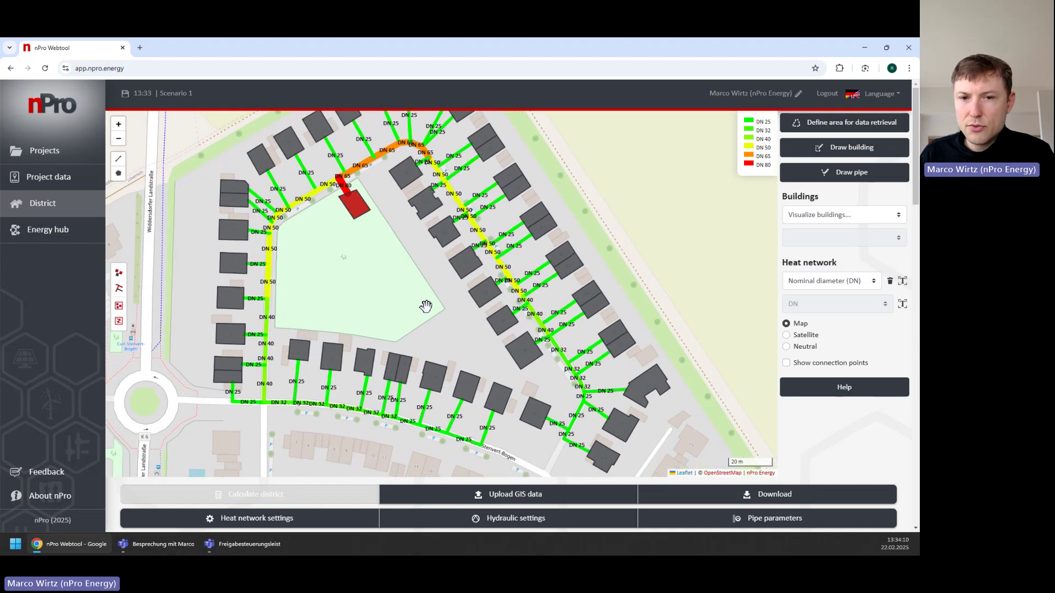
pyautogui.moveTo(426, 303); pyautogui.dragTo(418, 295)
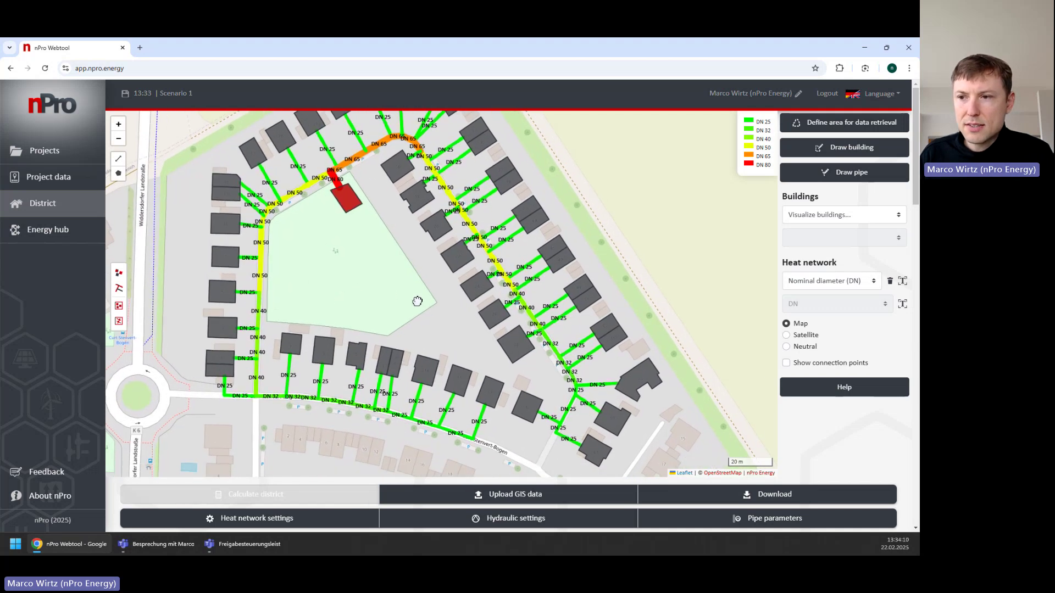
# - Visualize the heat network's pressure loss in Pa/m, followed by its design load including diversity
pyautogui.click(839, 281)
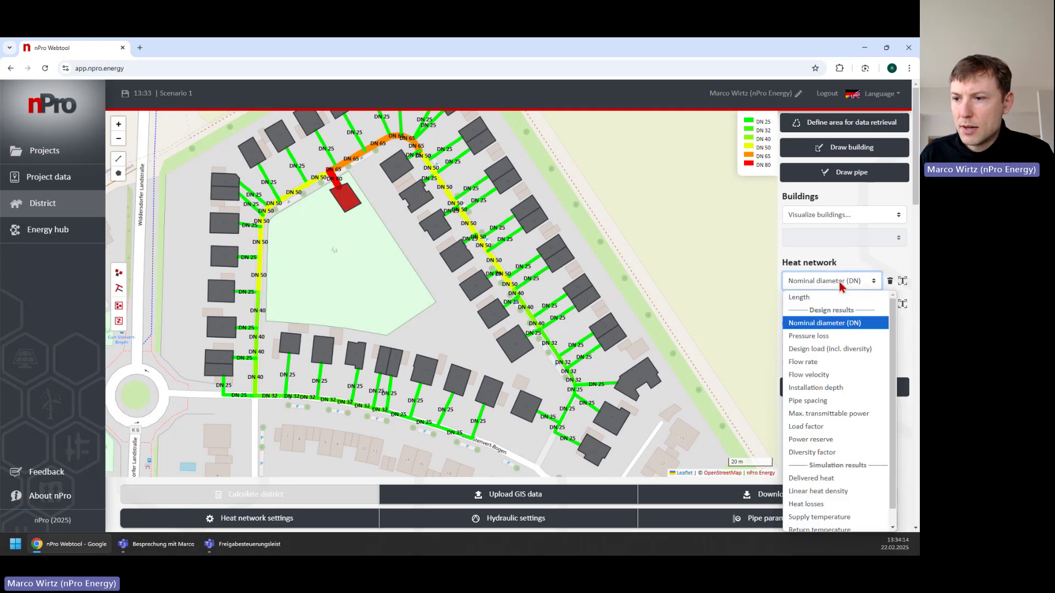
pyautogui.click(839, 335)
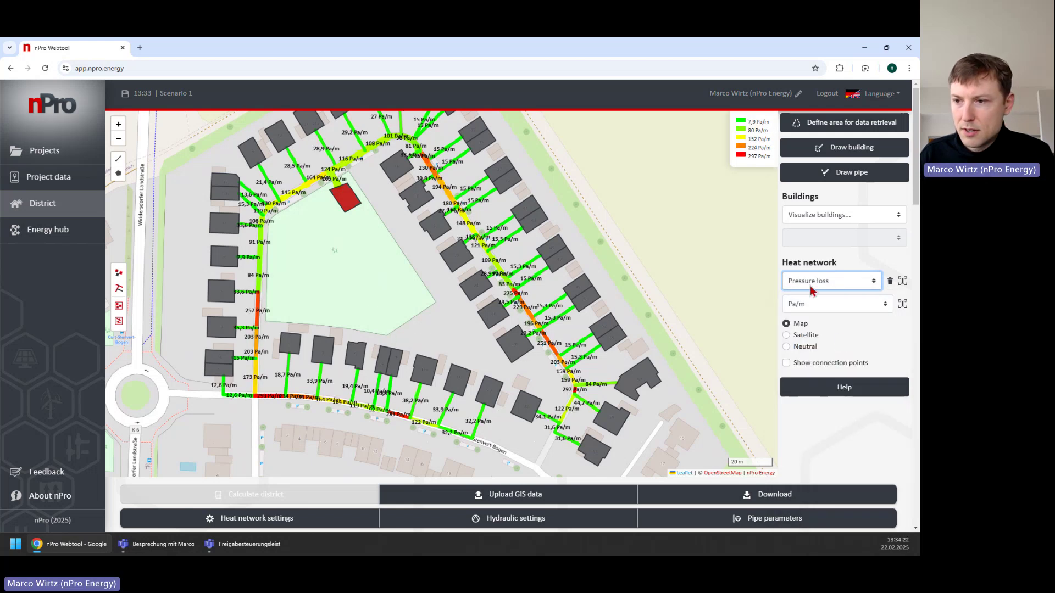
pyautogui.click(821, 306)
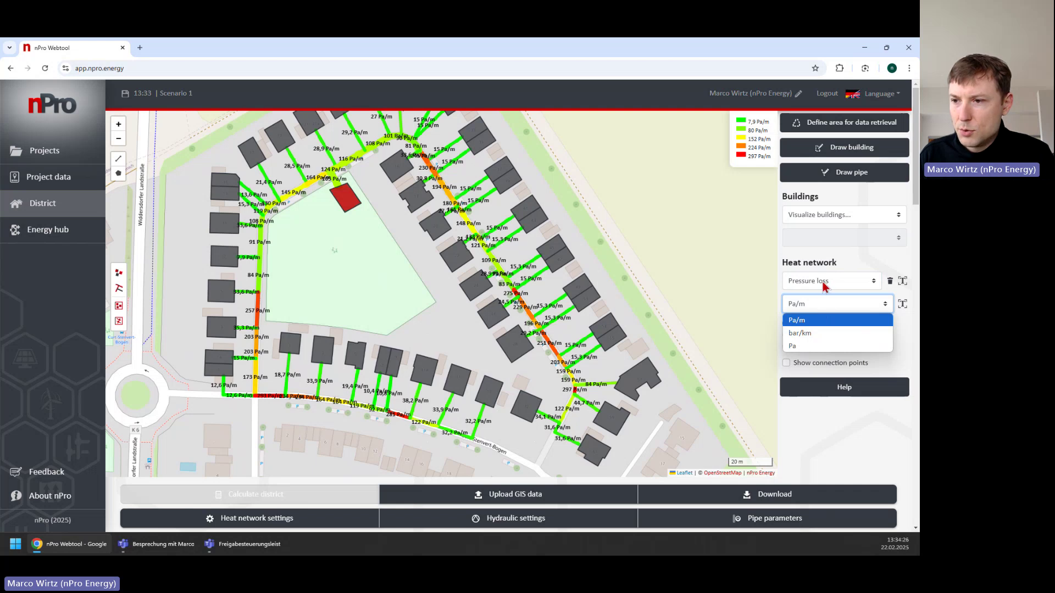
pyautogui.click(824, 283)
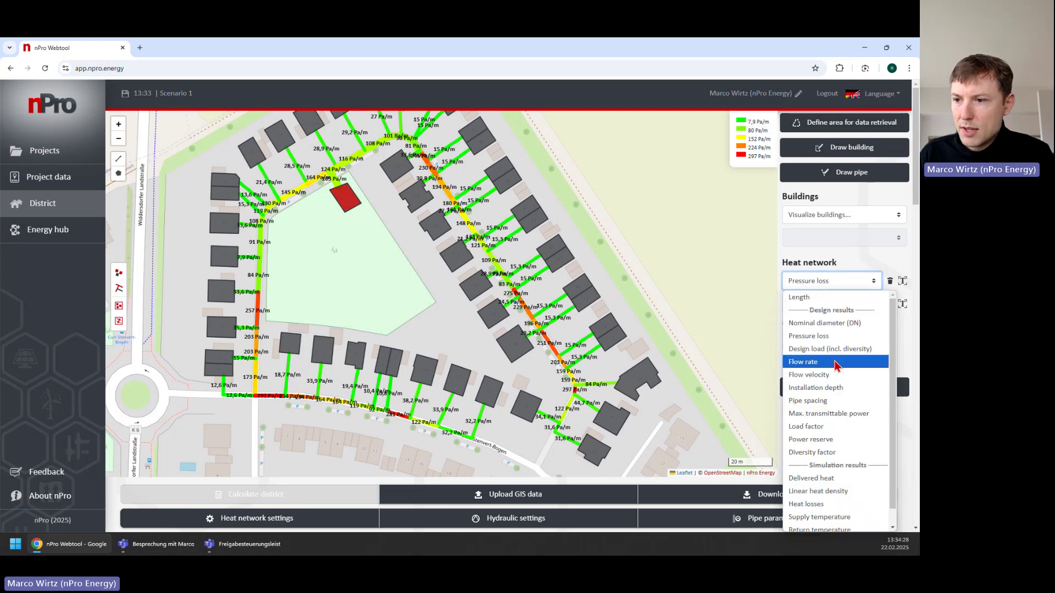
pyautogui.click(838, 353)
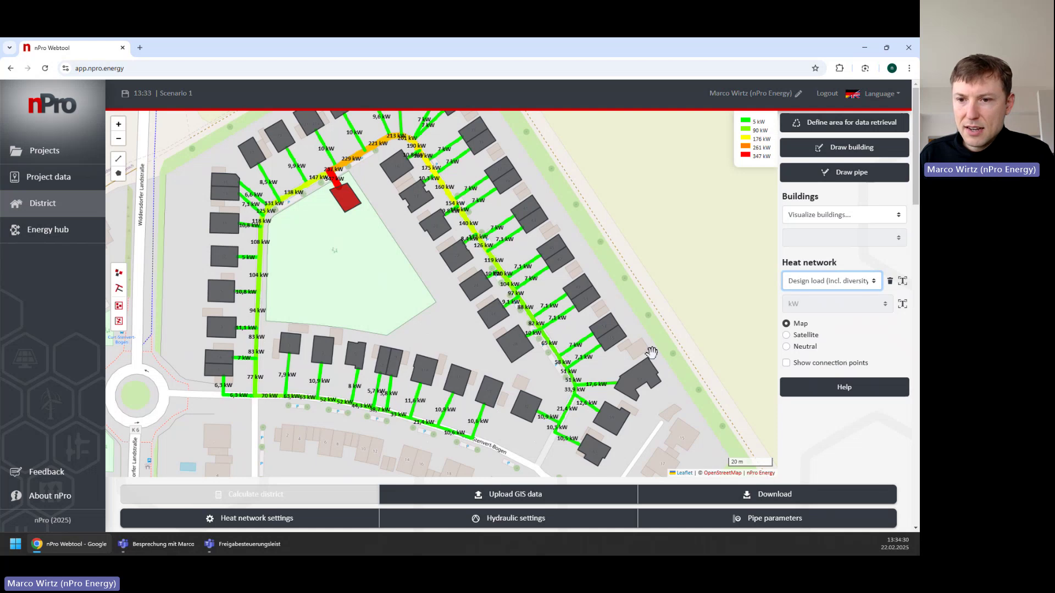
# - Visualize the heat network's flow velocity, followed by the diversity factor of its pipes
pyautogui.click(817, 287)
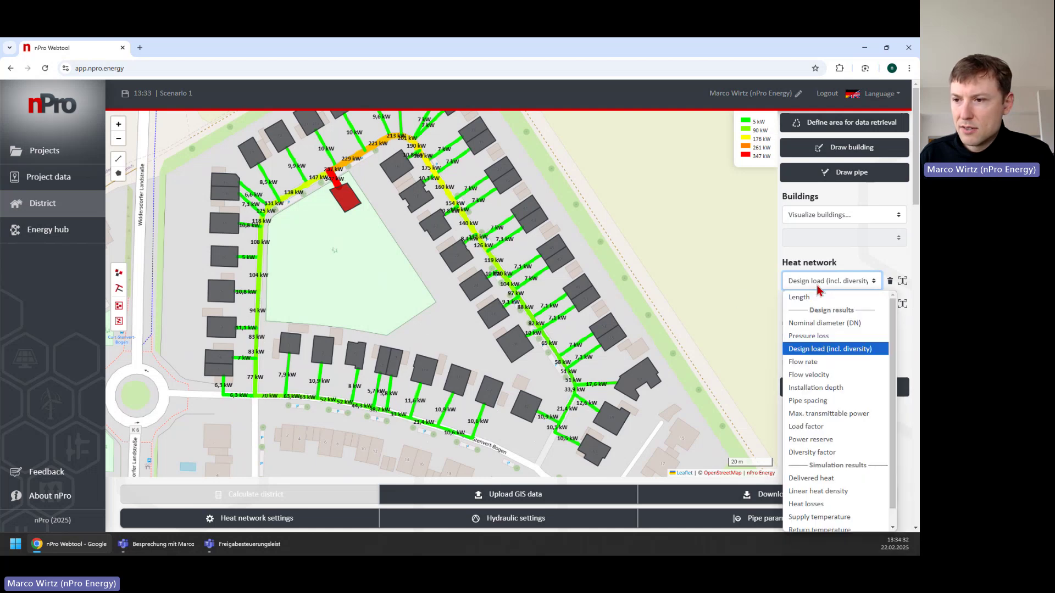
pyautogui.click(821, 379)
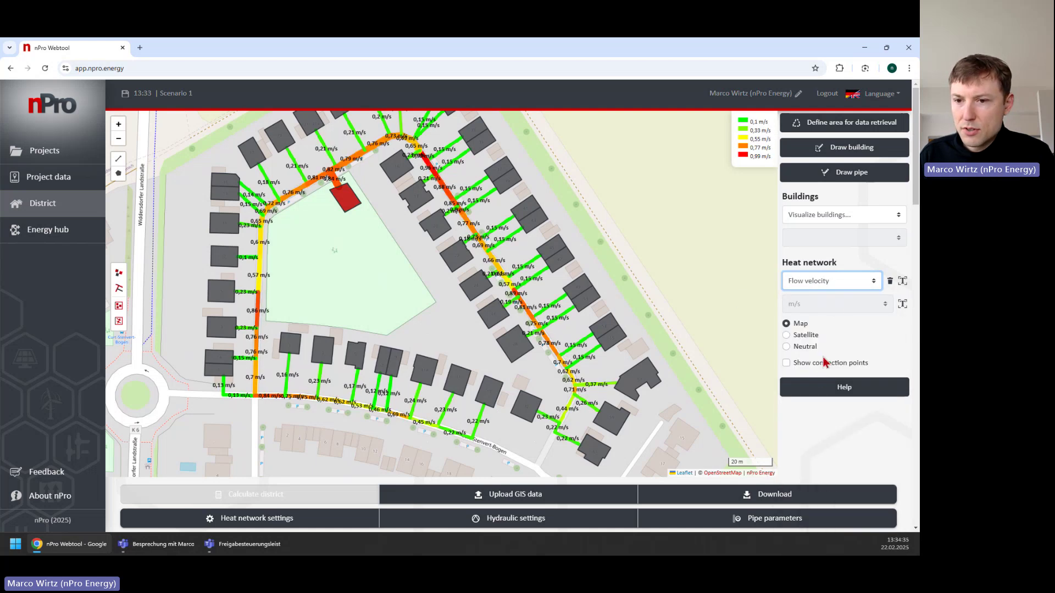
pyautogui.click(845, 285)
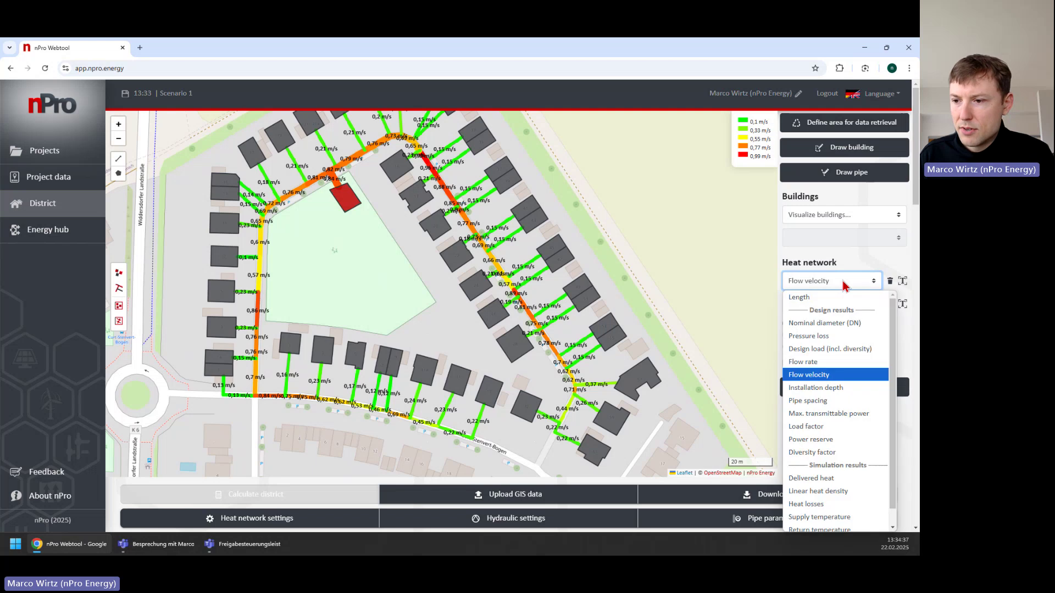
pyautogui.click(822, 454)
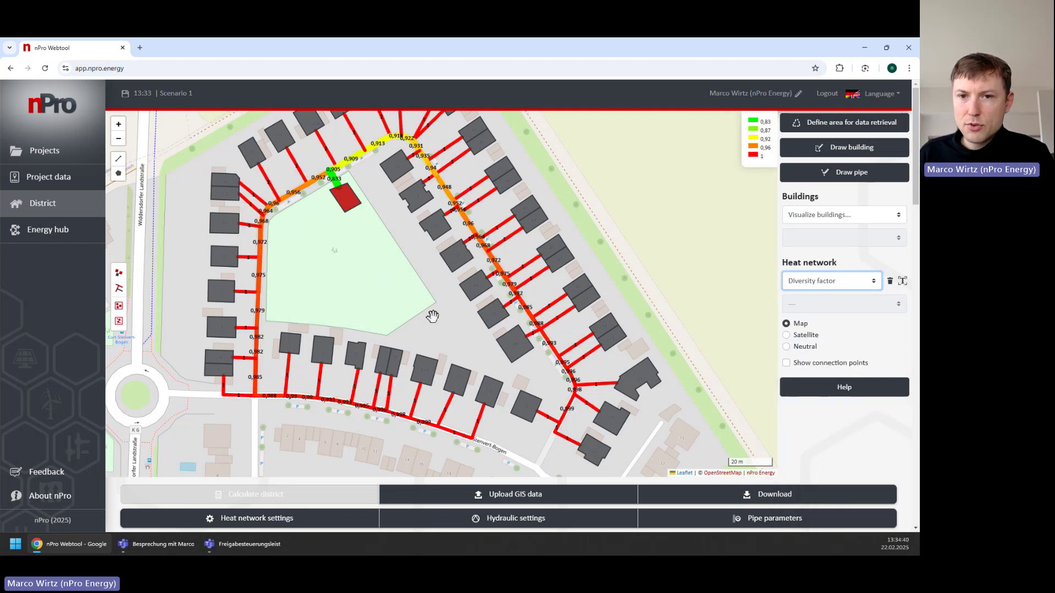
pyautogui.moveTo(431, 316); pyautogui.dragTo(435, 325)
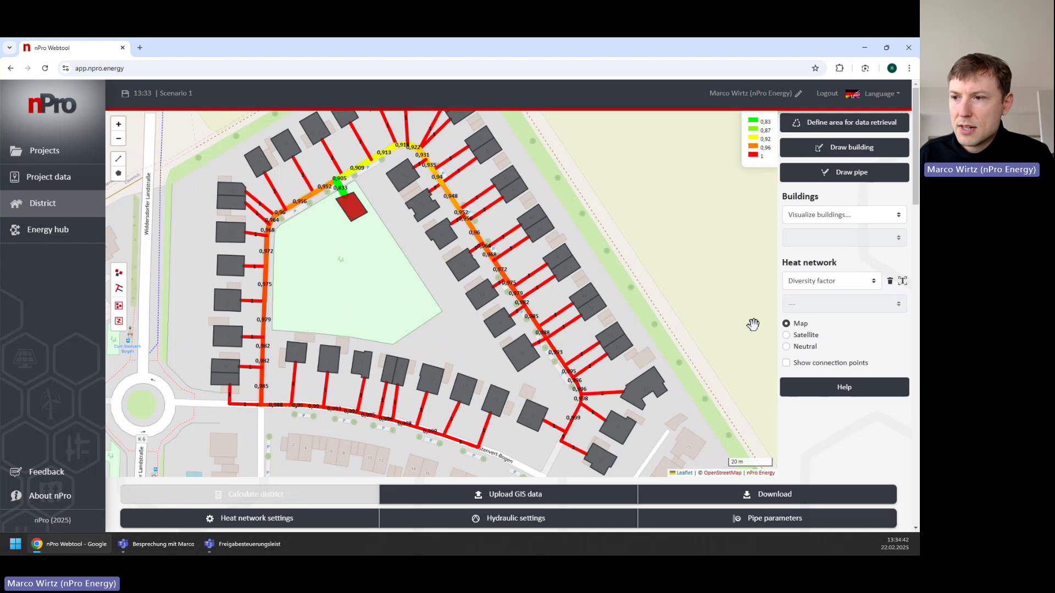
pyautogui.click(902, 282)
pyautogui.click(901, 282)
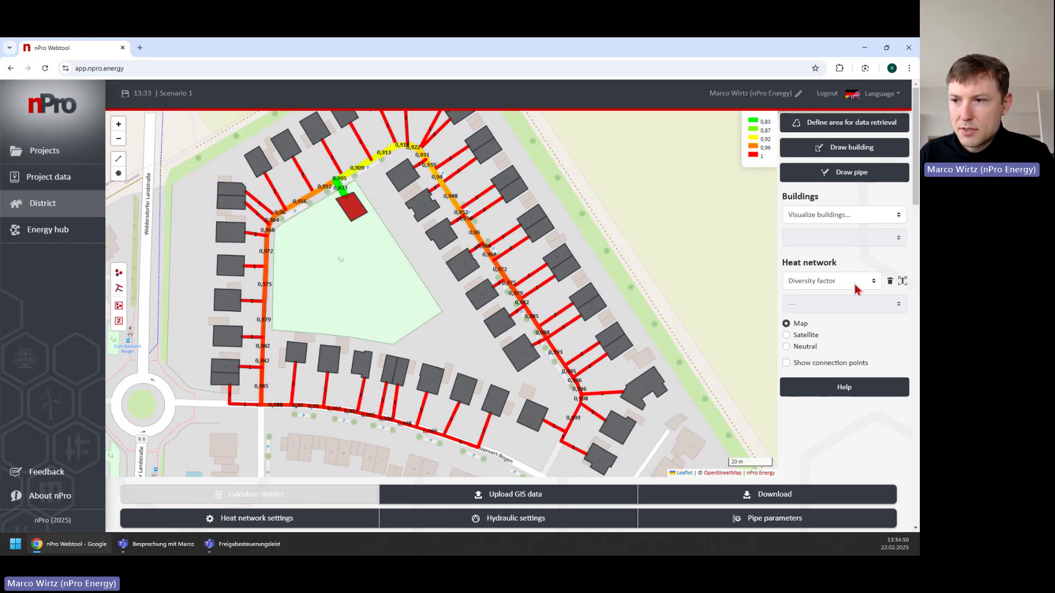
# - Switch the heat network visualization back to nominal diameter (DN) and view the whole district
pyautogui.click(860, 280)
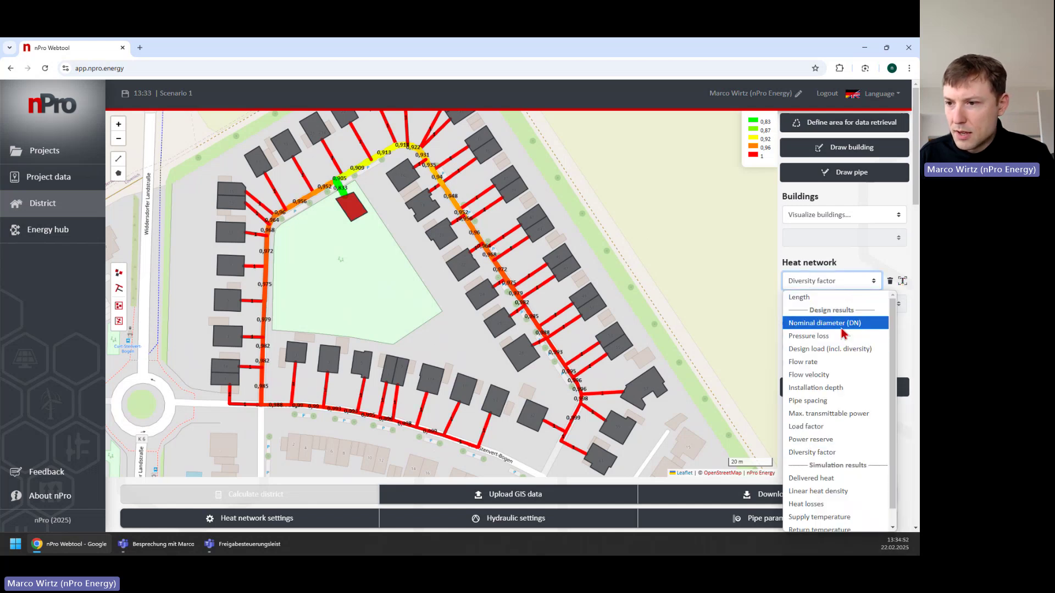
pyautogui.click(844, 328)
pyautogui.scroll(-2, 434, 318)
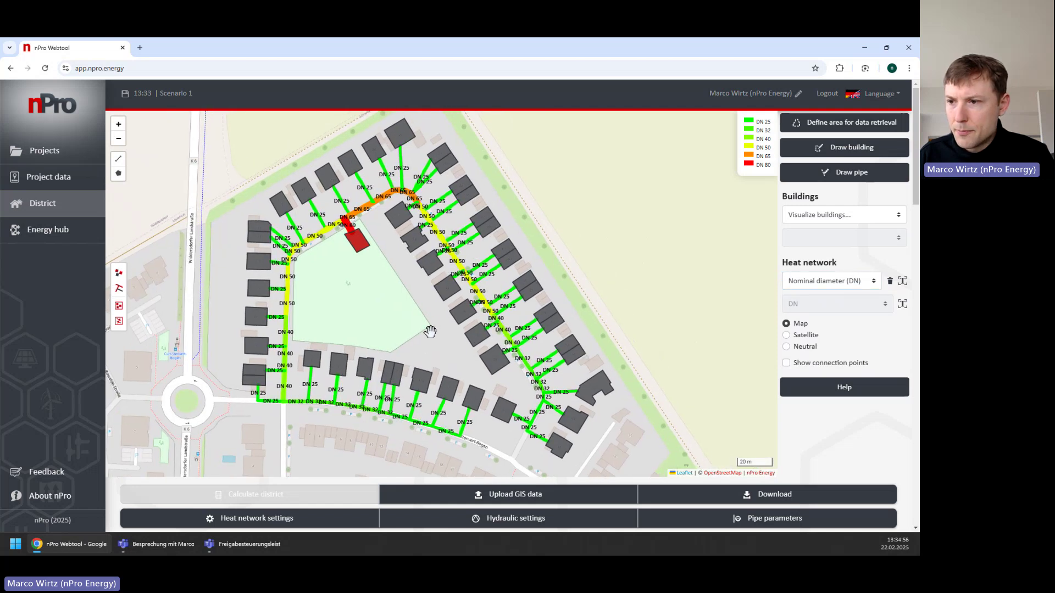
# - Visualize the heat losses of the heat network pipes in kW
pyautogui.scroll(1, 430, 331)
pyautogui.click(831, 281)
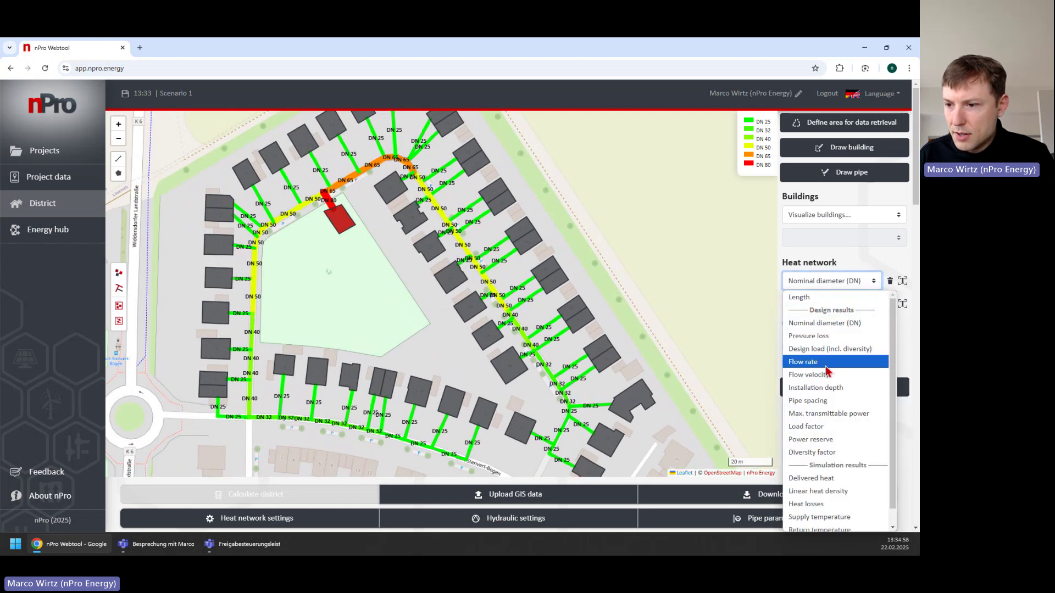
pyautogui.click(831, 504)
pyautogui.click(824, 305)
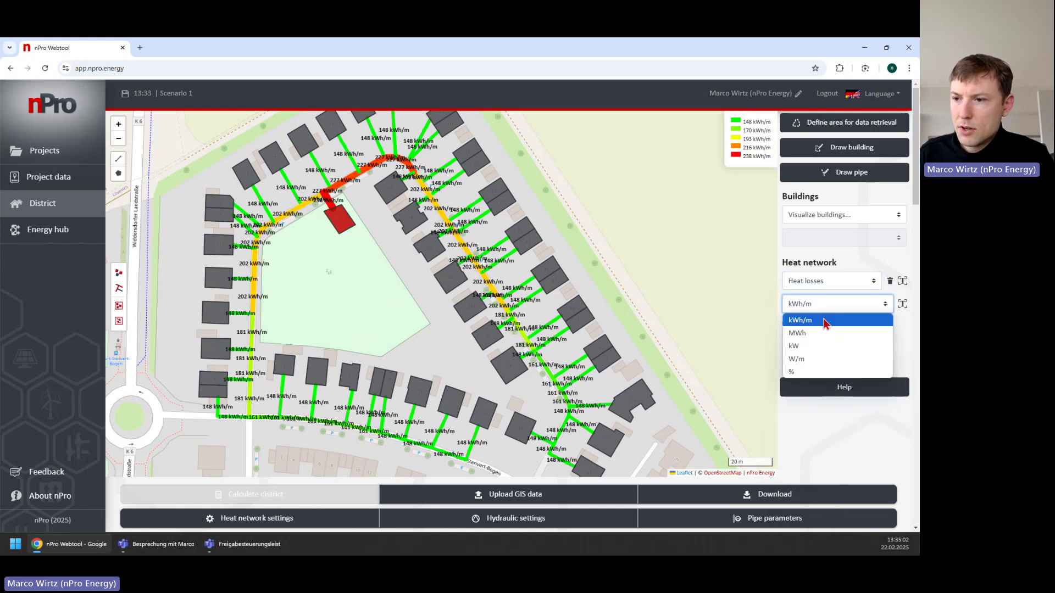
pyautogui.click(824, 346)
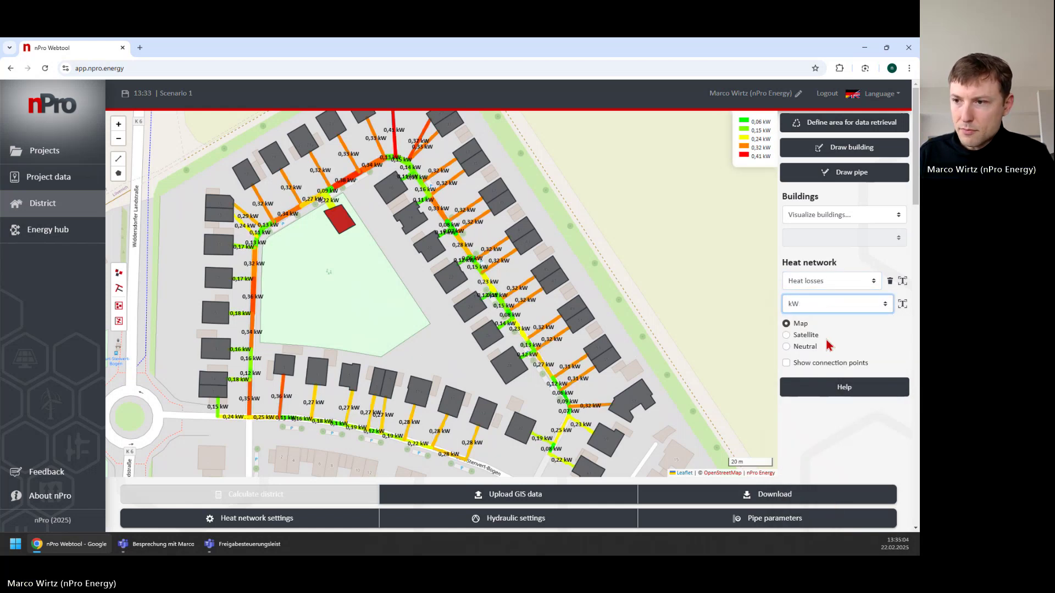
# - Hide the unit and value labels of the heat network pipes, and turn both back on
pyautogui.click(881, 312)
pyautogui.click(903, 308)
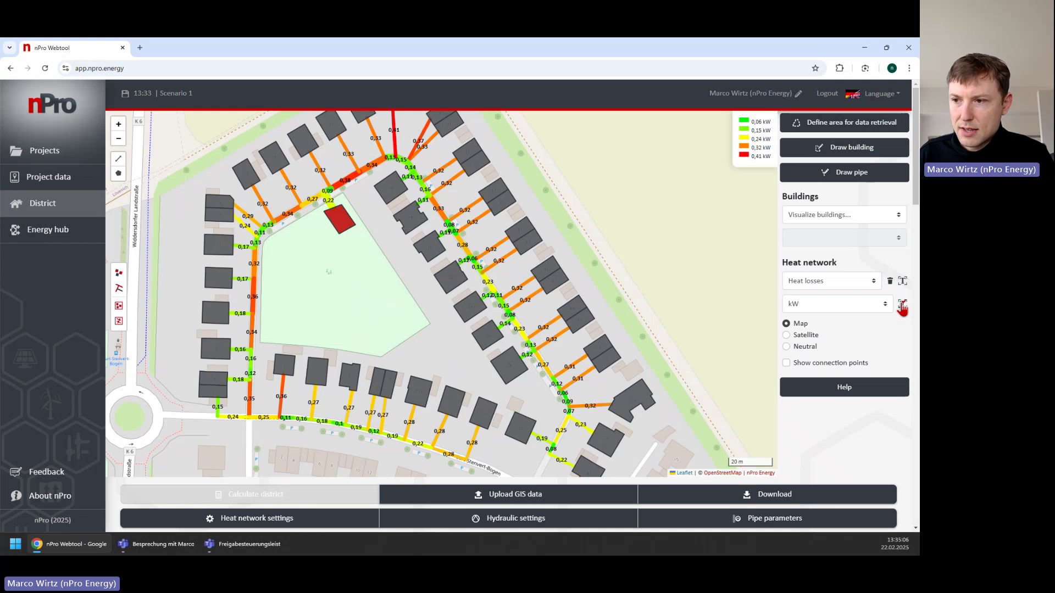
pyautogui.click(903, 281)
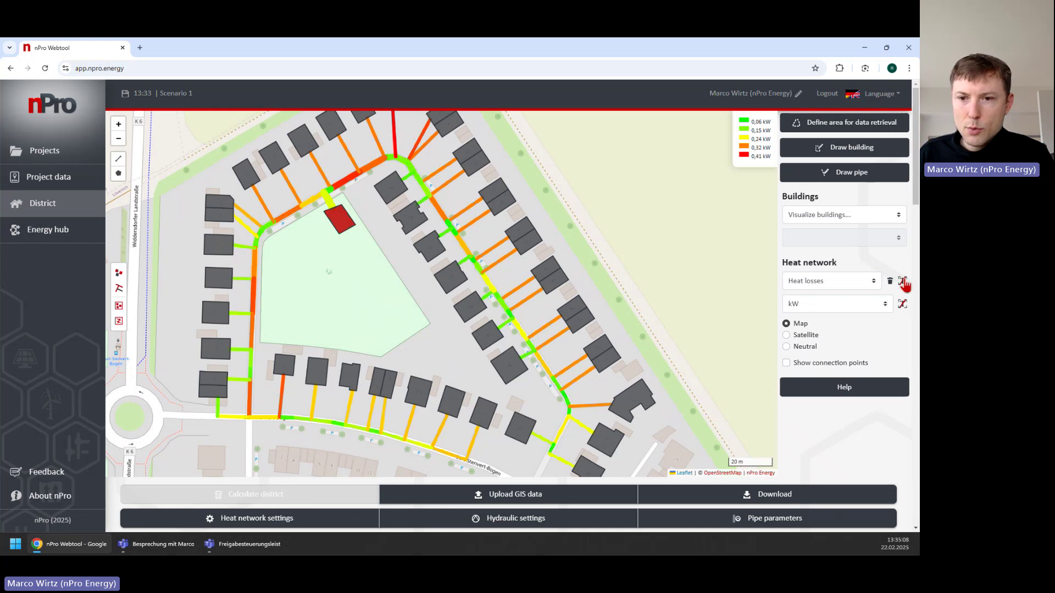
pyautogui.click(904, 282)
pyautogui.click(903, 306)
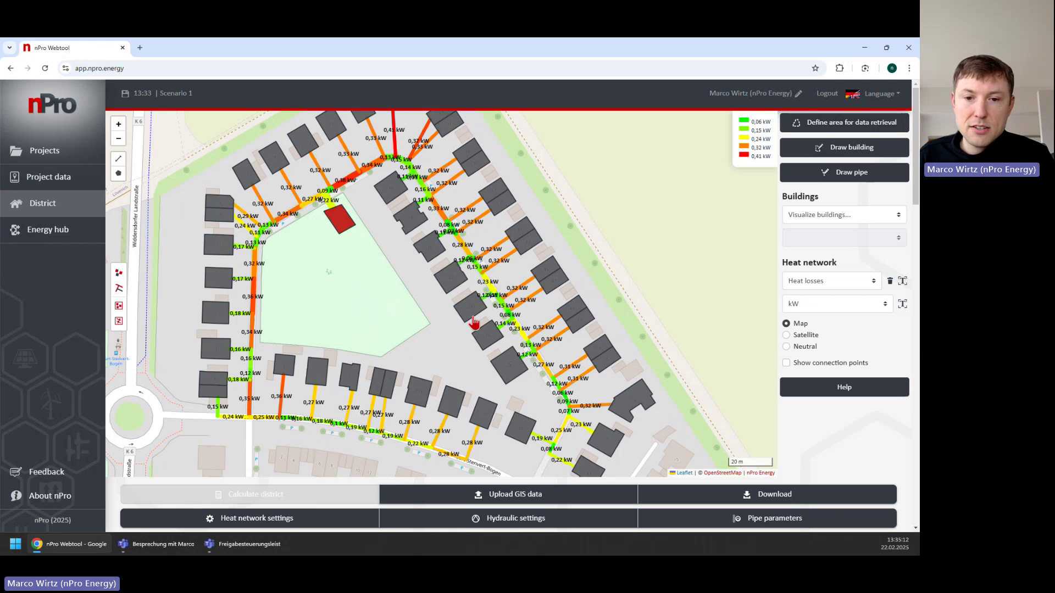
# - Color and label the heat network pipes by nominal diameter (DN) instead of heat losses
pyautogui.scroll(-1, 400, 299)
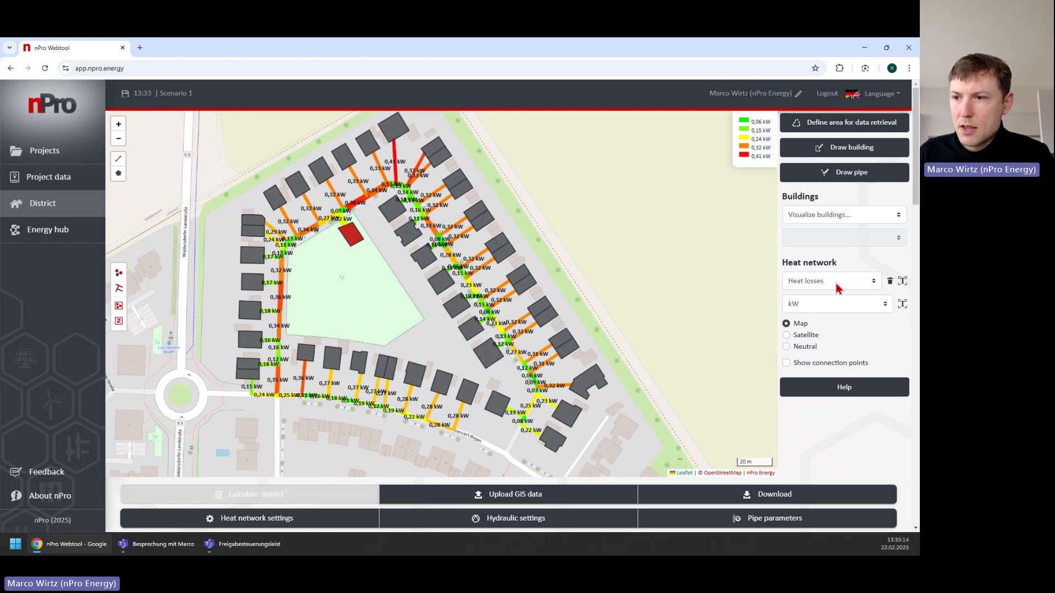
pyautogui.click(832, 282)
pyautogui.click(827, 320)
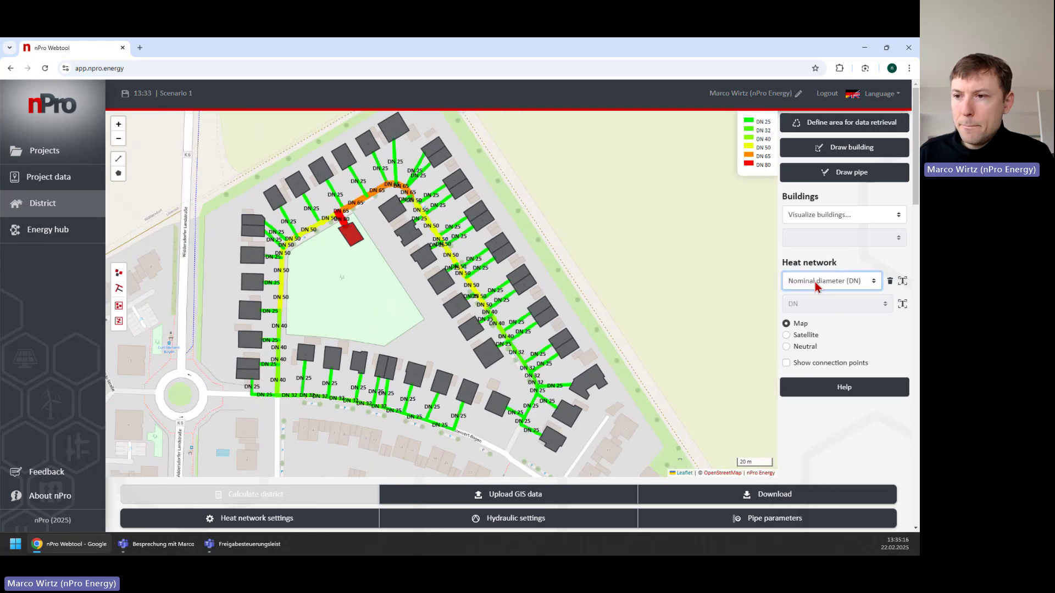
# - Visualize the total heat demand of the buildings on the map in kW and view the whole district
pyautogui.click(819, 215)
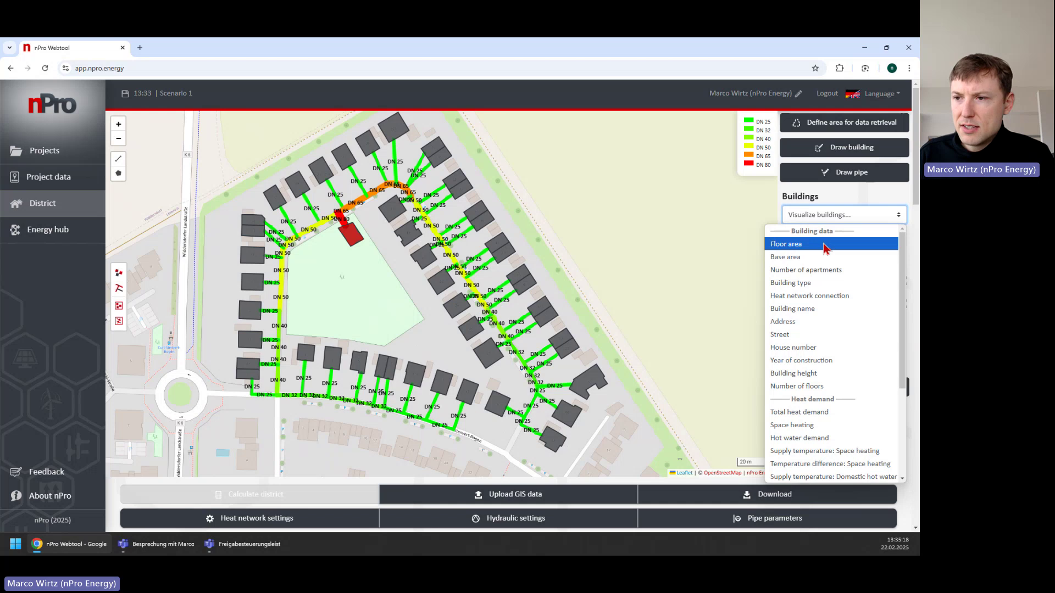
pyautogui.click(808, 418)
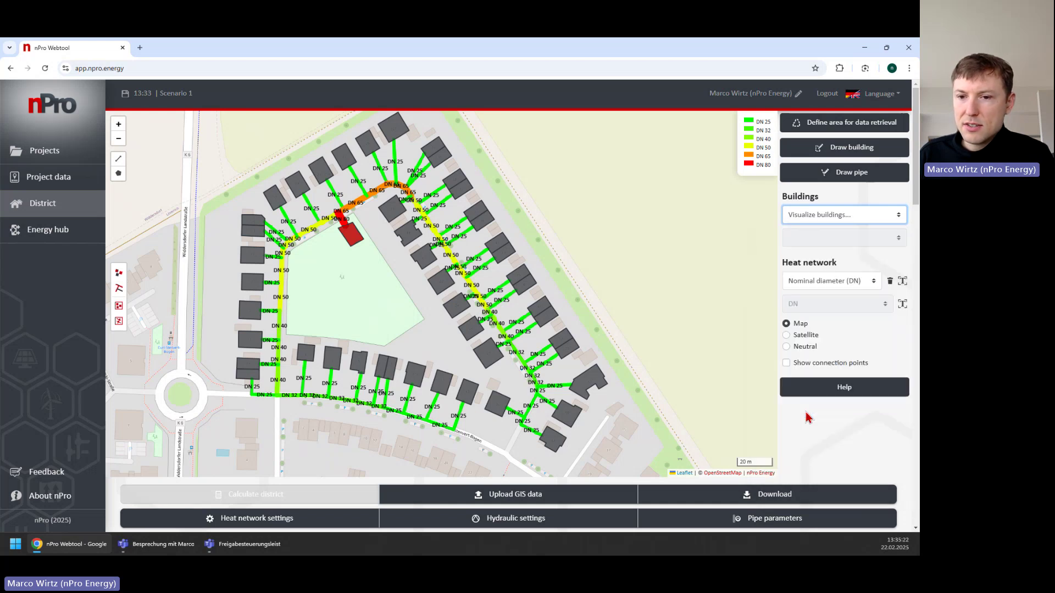
pyautogui.scroll(1, 426, 316)
pyautogui.click(829, 237)
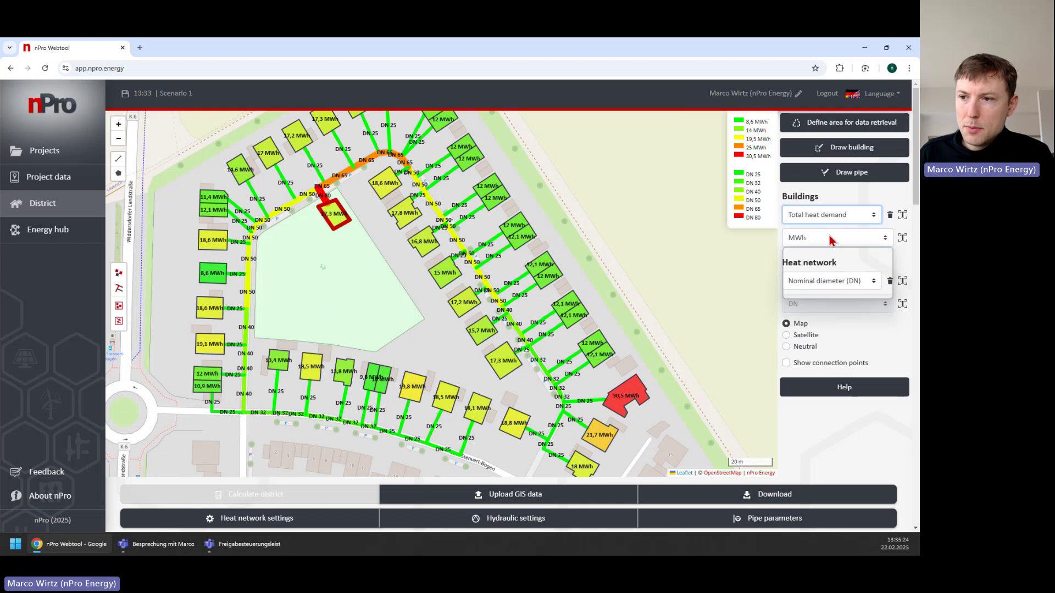
pyautogui.click(825, 286)
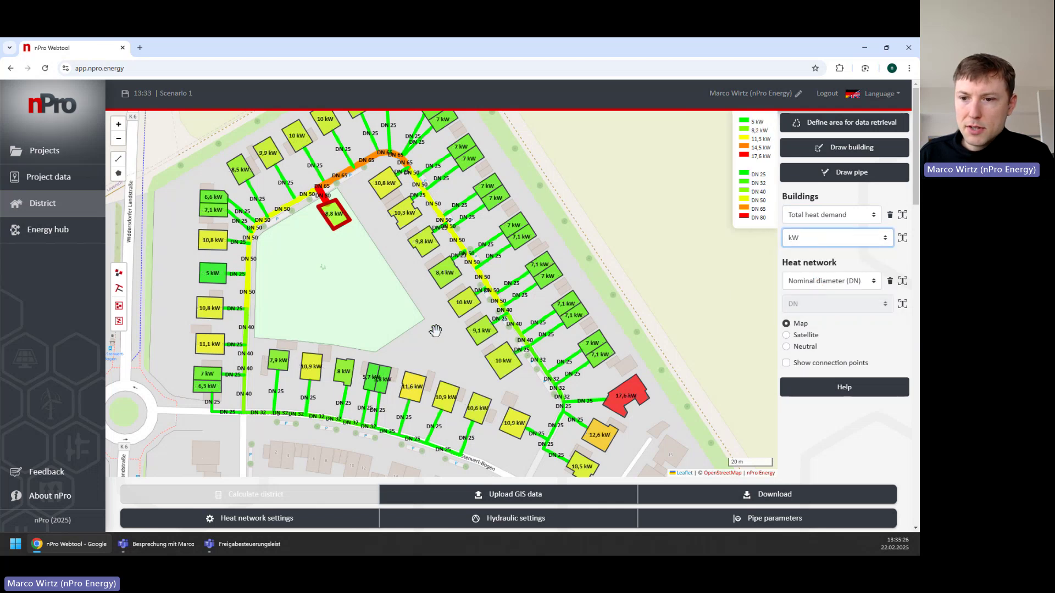
pyautogui.moveTo(436, 331); pyautogui.dragTo(391, 327)
pyautogui.scroll(-1, 433, 328)
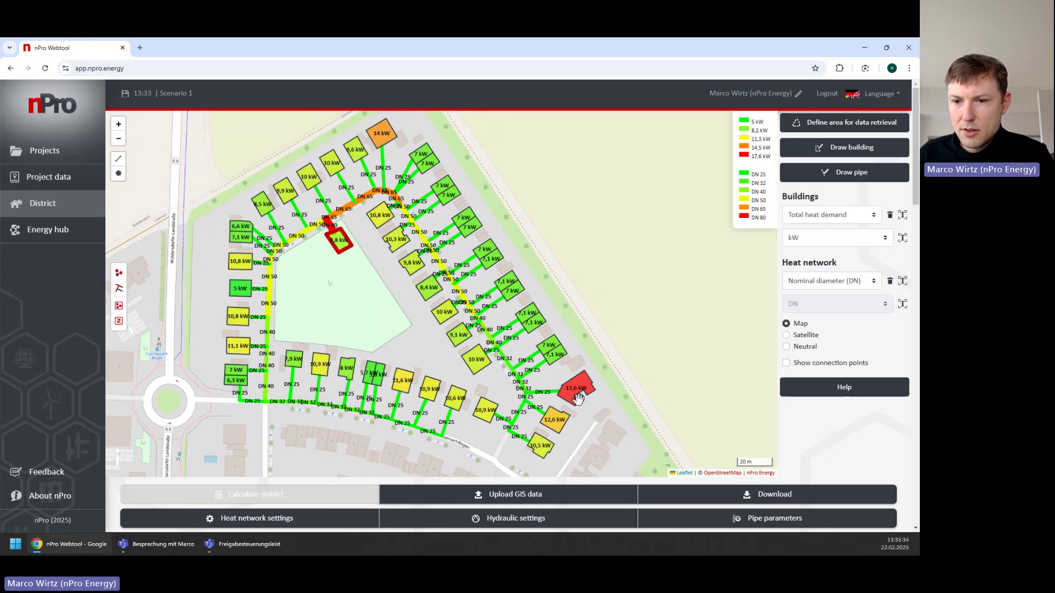
pyautogui.moveTo(608, 344); pyautogui.dragTo(612, 344)
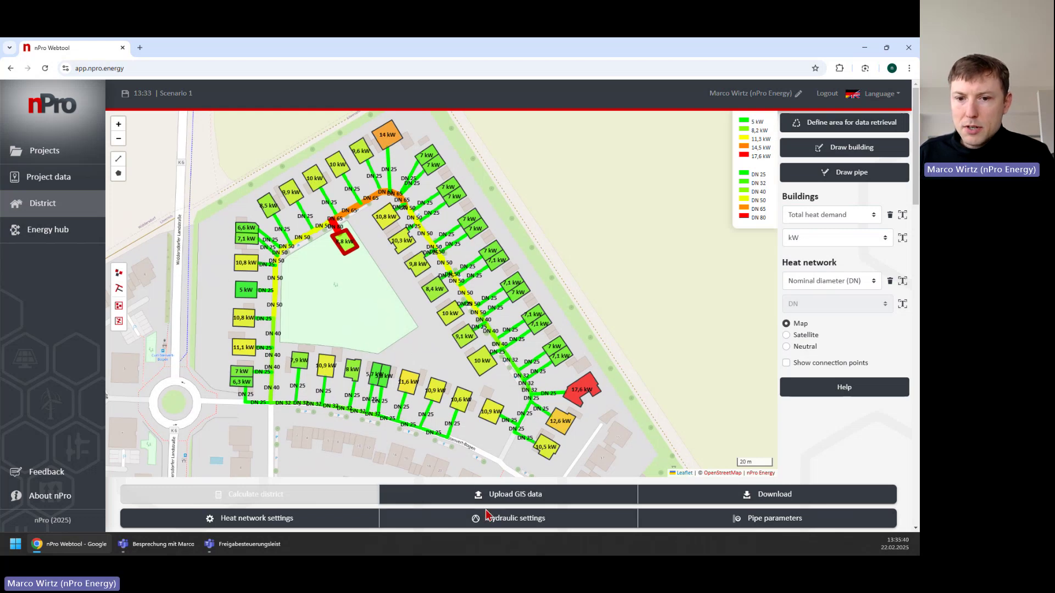
# - Examine the heat summary results for space heating, domestic hot water, total demand, network import, heat losses and energy hub feed-in
pyautogui.scroll(-3, 486, 514)
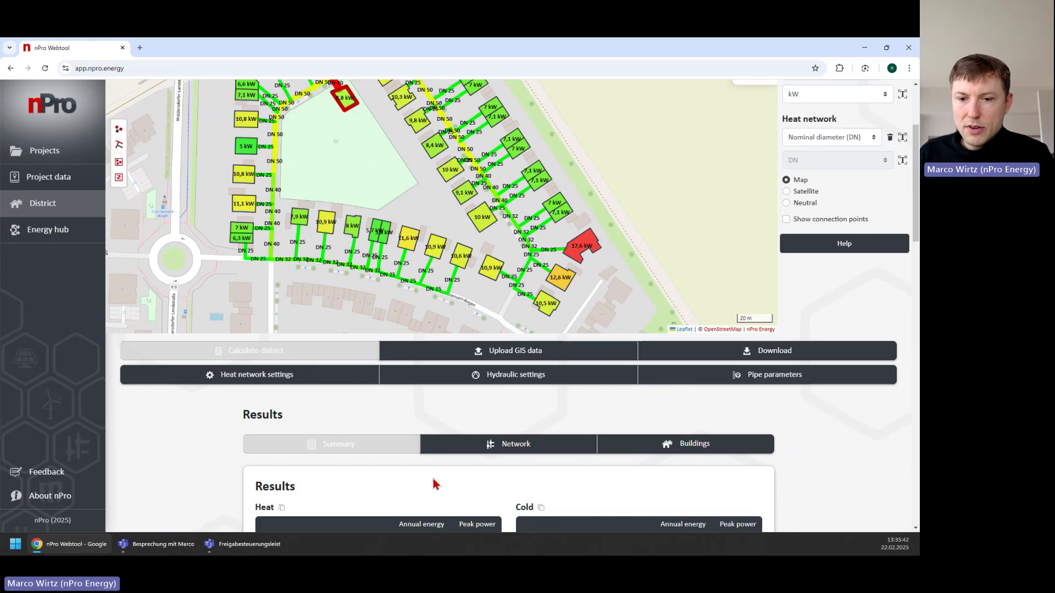
pyautogui.scroll(-1, 434, 478)
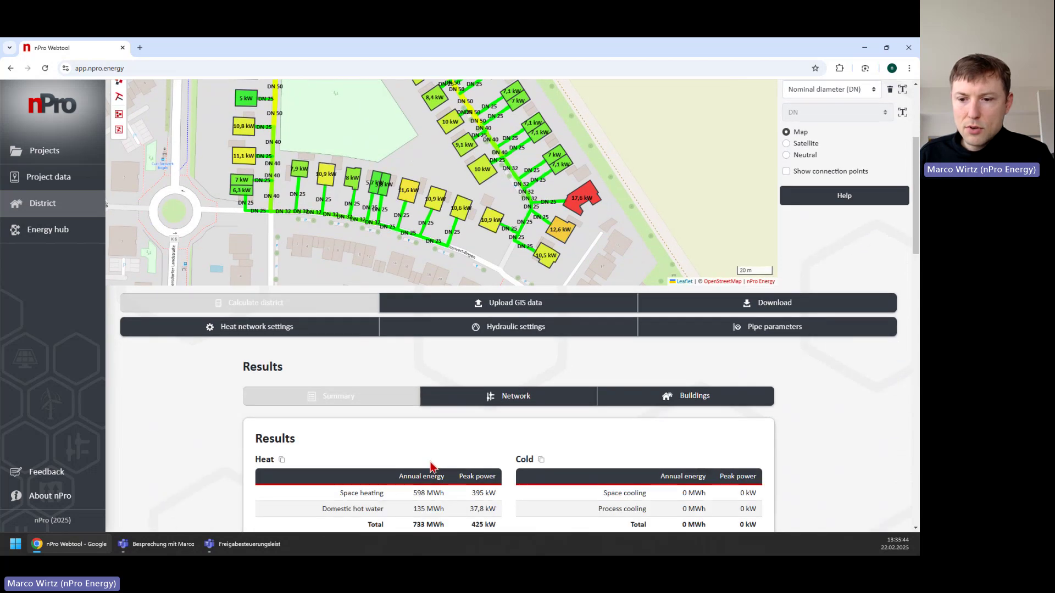
pyautogui.scroll(-1, 432, 467)
pyautogui.scroll(-2, 433, 460)
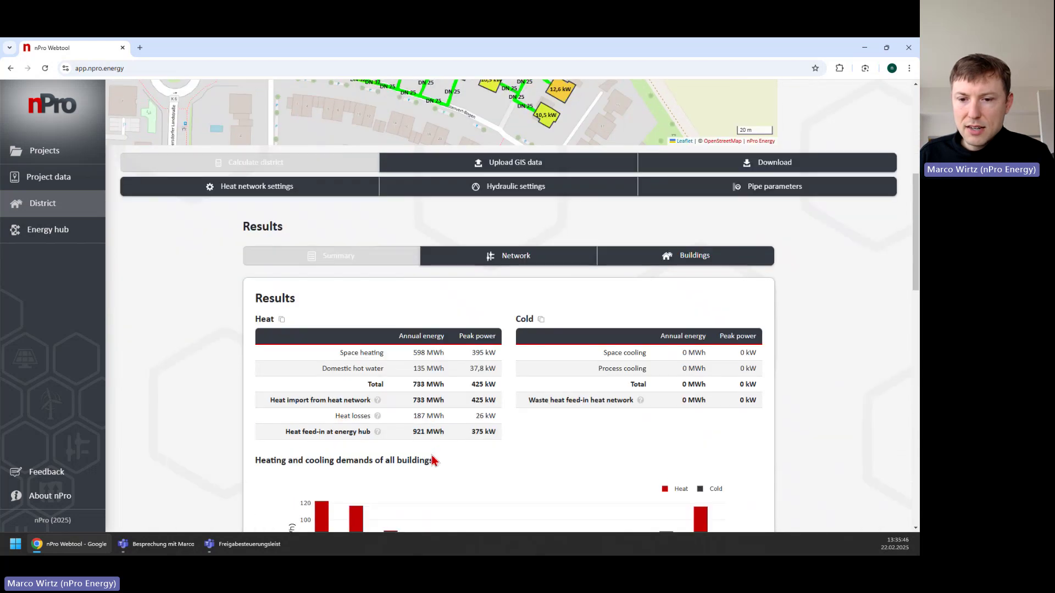
pyautogui.scroll(-2, 431, 440)
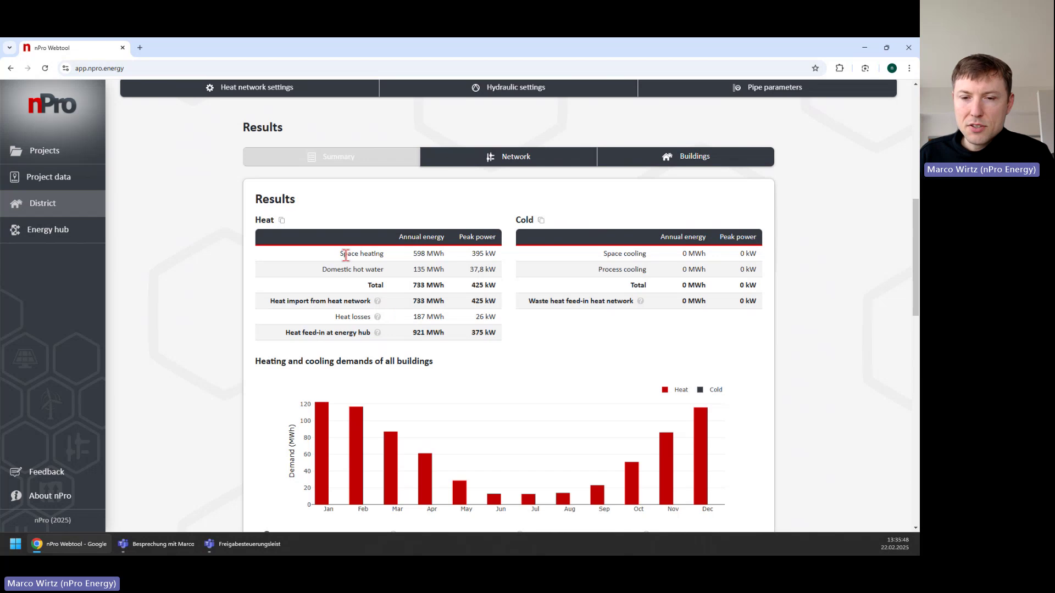
pyautogui.tripleClick(344, 254)
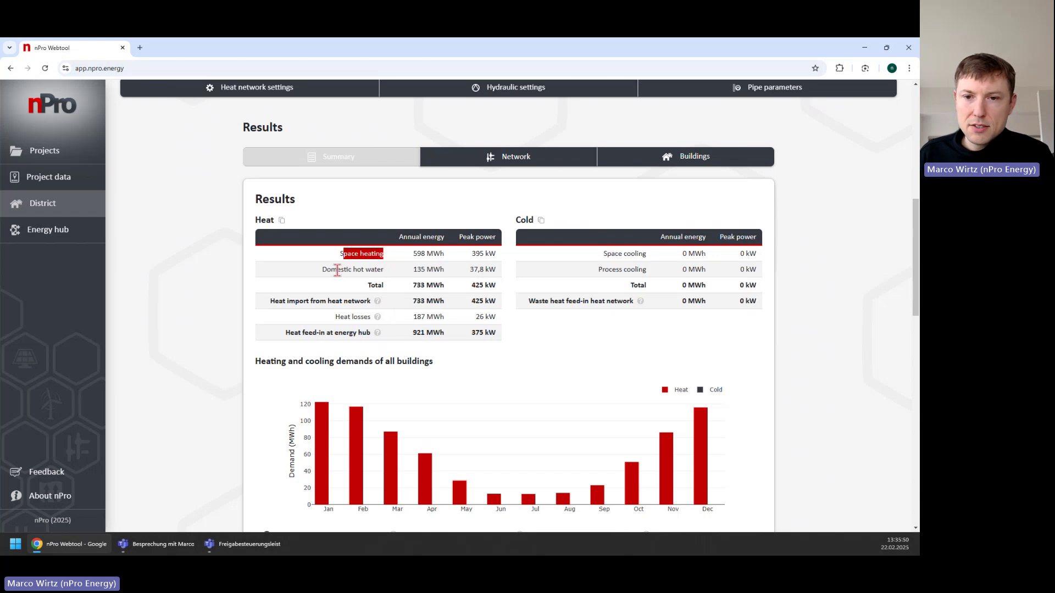
pyautogui.moveTo(331, 269); pyautogui.dragTo(383, 269)
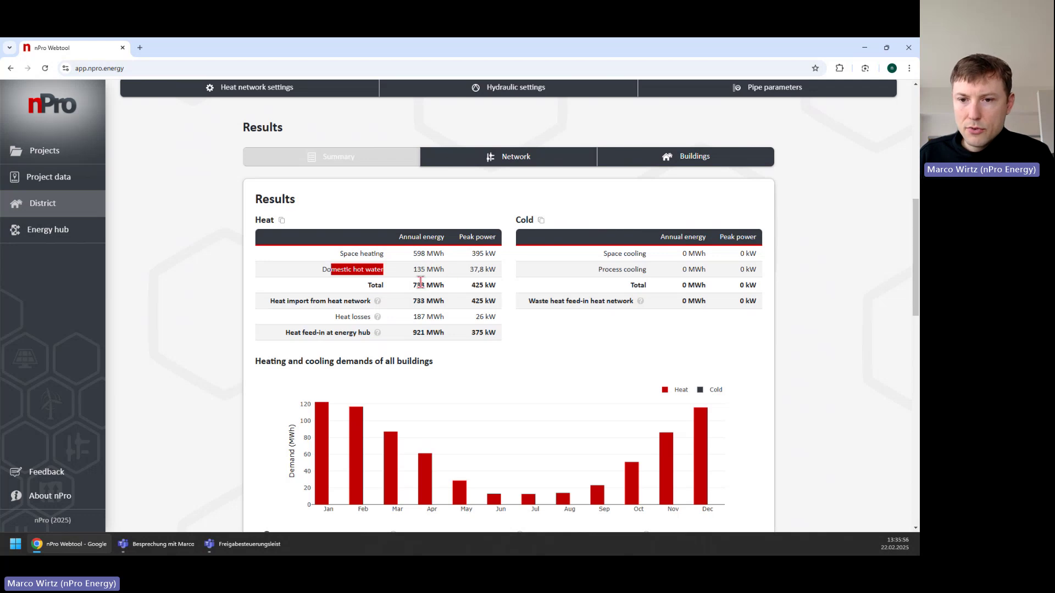
pyautogui.moveTo(413, 285); pyautogui.dragTo(448, 287)
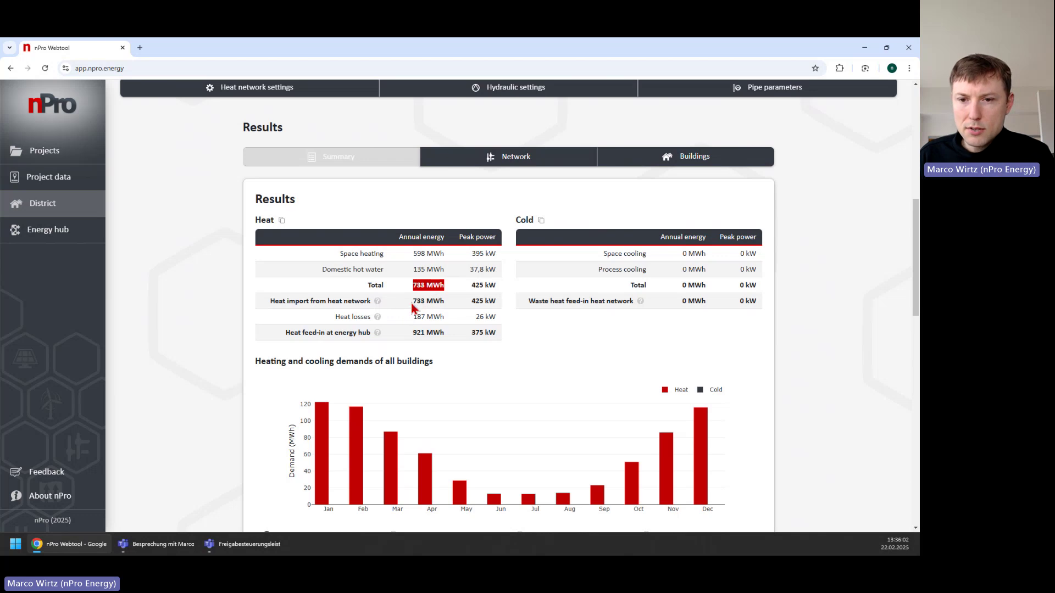
pyautogui.moveTo(413, 302); pyautogui.dragTo(444, 302)
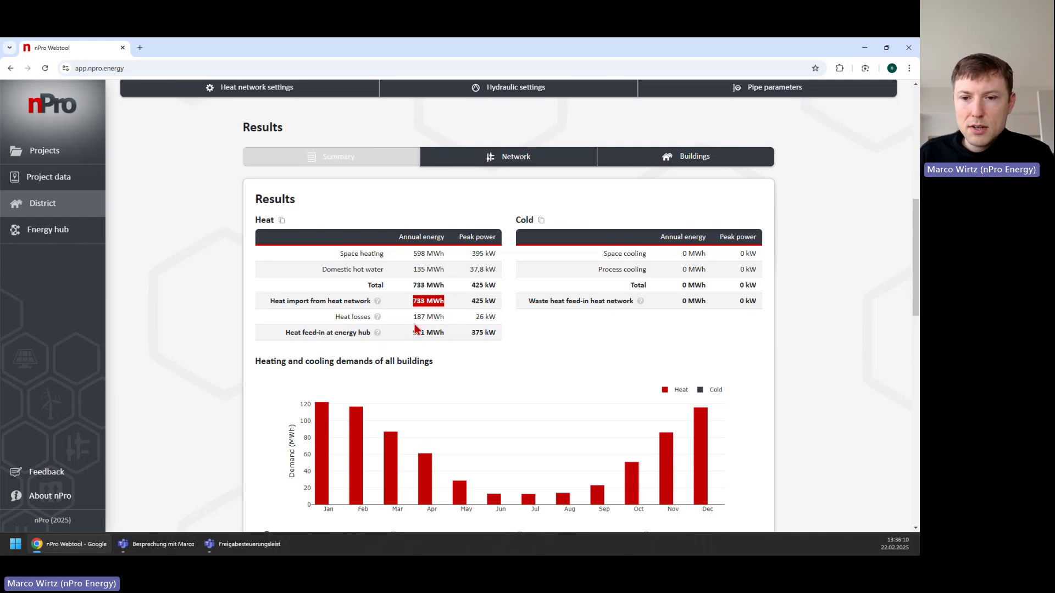
pyautogui.moveTo(412, 317); pyautogui.dragTo(439, 317)
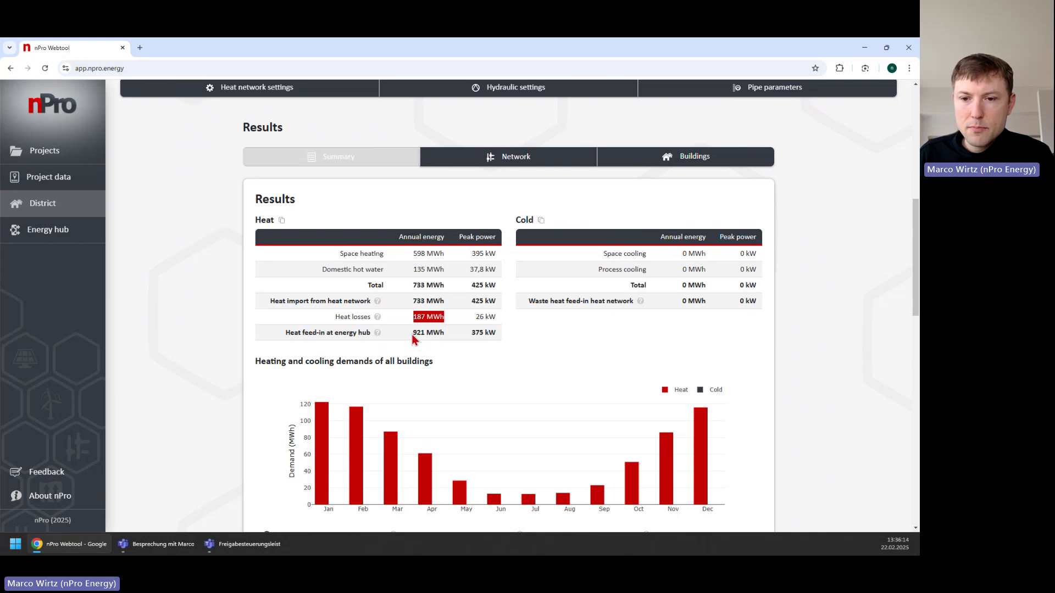
pyautogui.moveTo(413, 333); pyautogui.dragTo(446, 333)
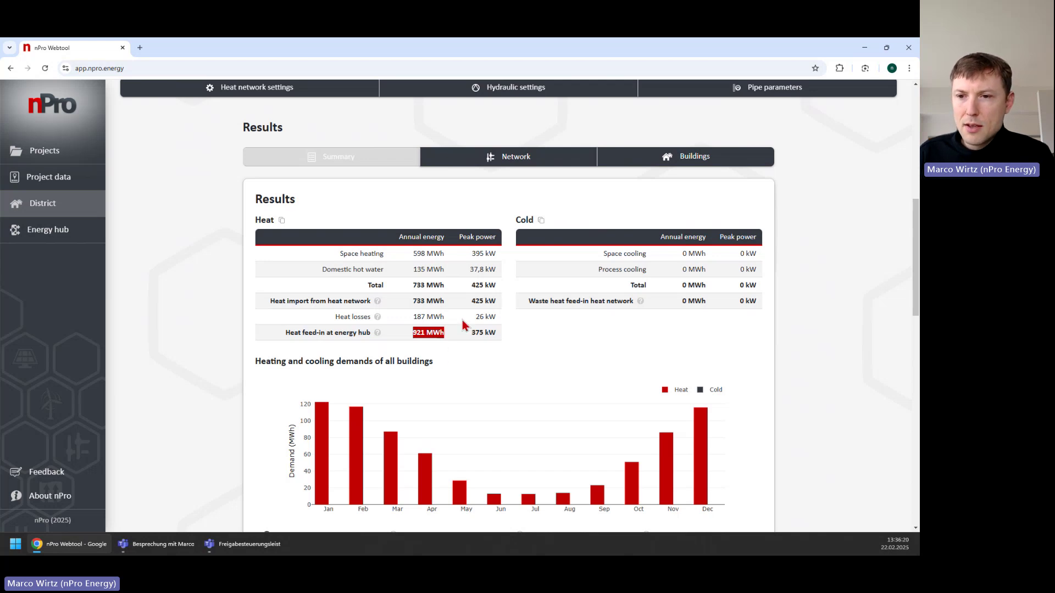
# - Show both the building demand chart and the energy hub generation chart as annual profiles and compare them
pyautogui.scroll(-1, 408, 327)
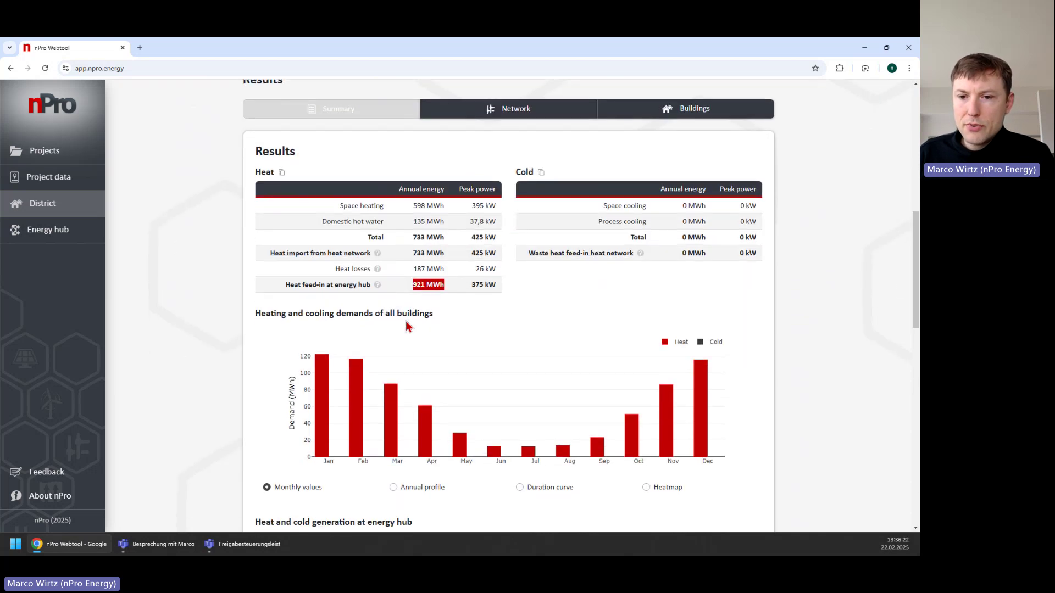
pyautogui.scroll(-1, 407, 327)
pyautogui.scroll(-2, 405, 318)
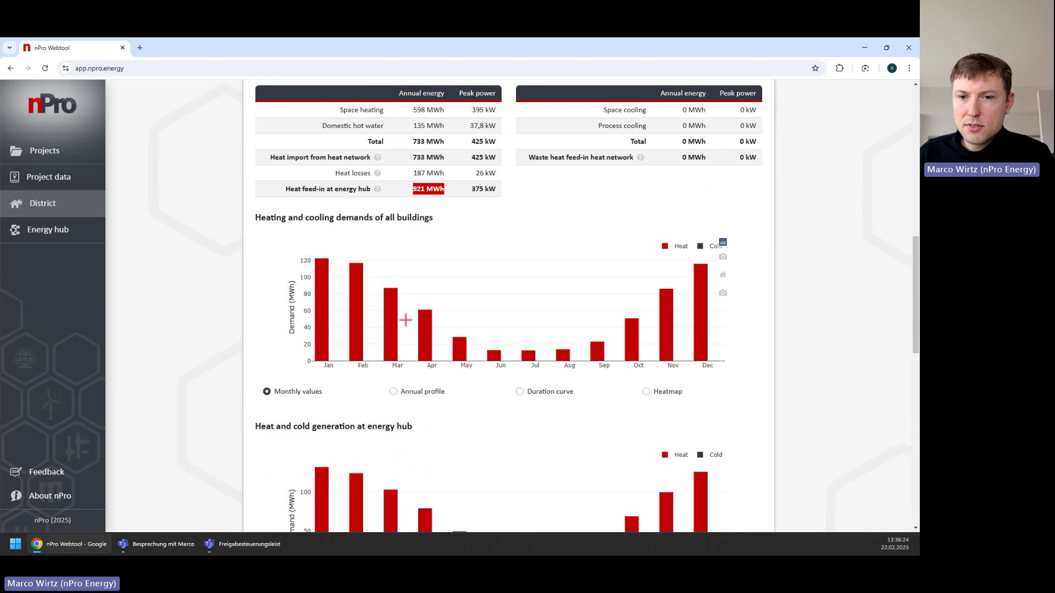
pyautogui.moveTo(255, 170); pyautogui.dragTo(426, 169)
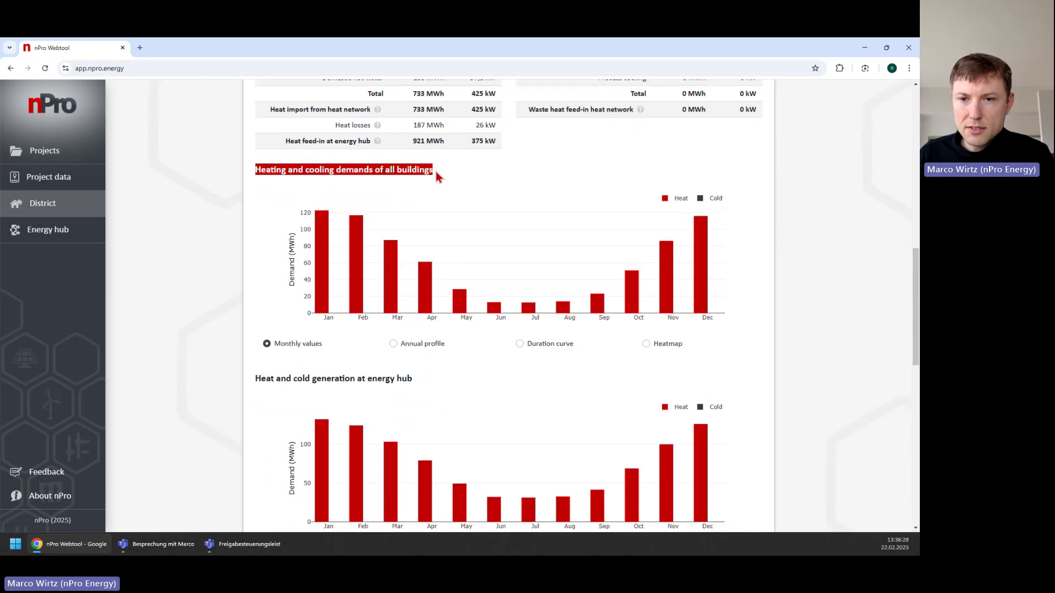
pyautogui.click(421, 345)
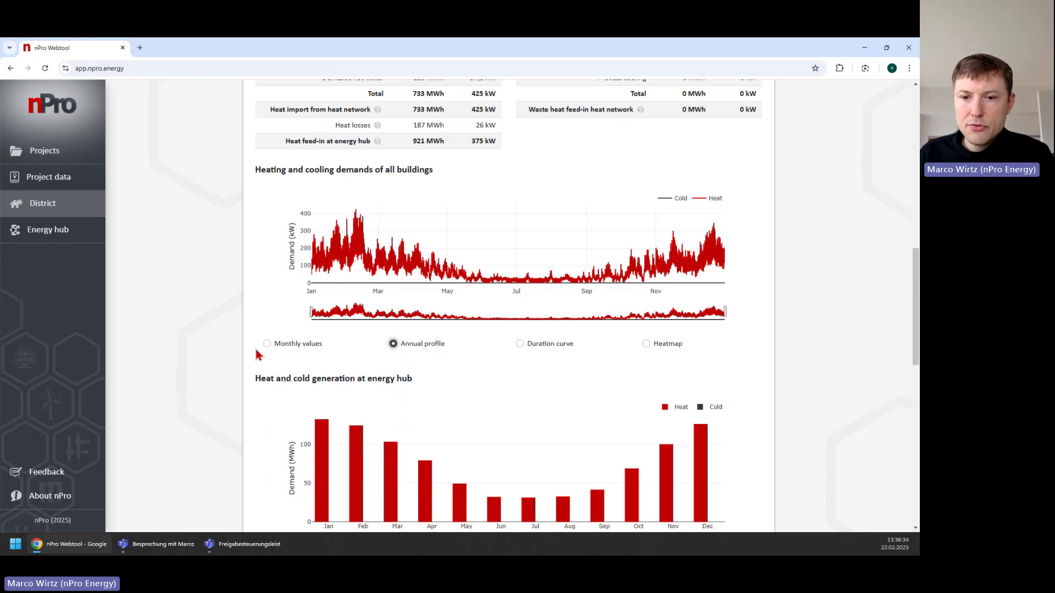
pyautogui.scroll(-2, 255, 352)
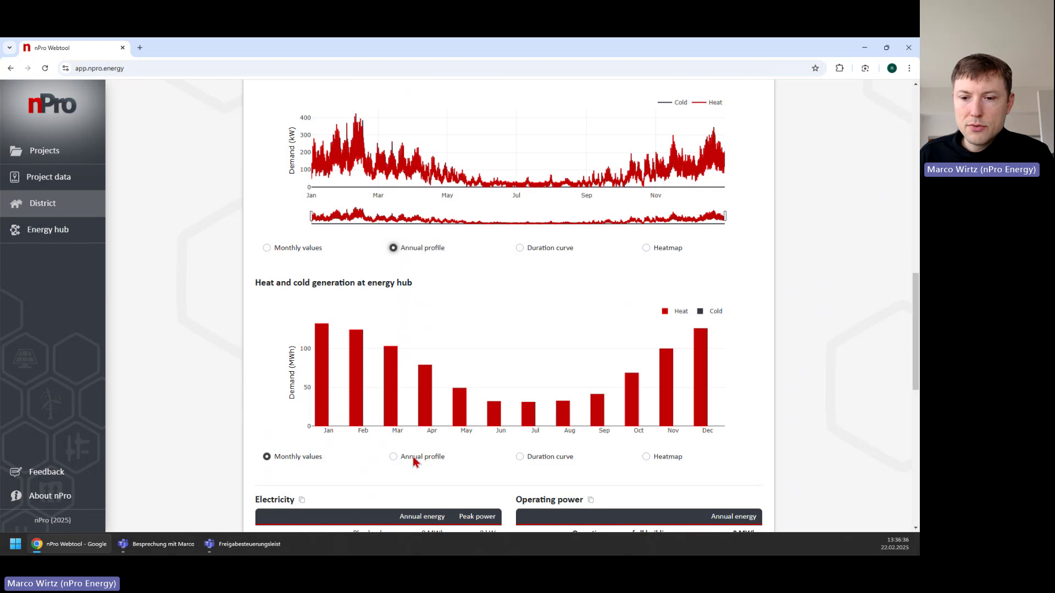
pyautogui.click(414, 457)
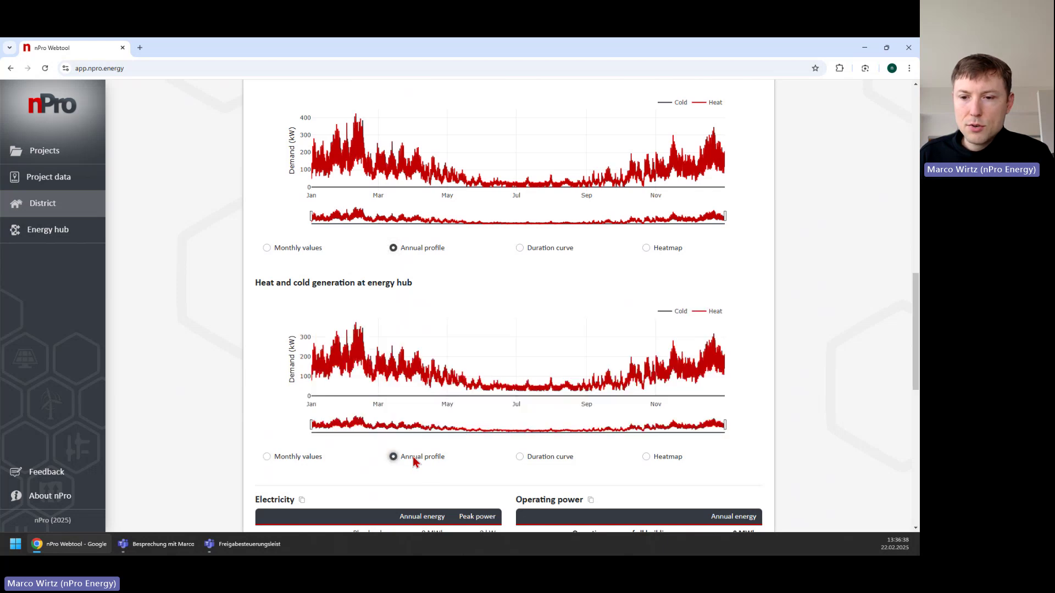
pyautogui.scroll(1, 453, 475)
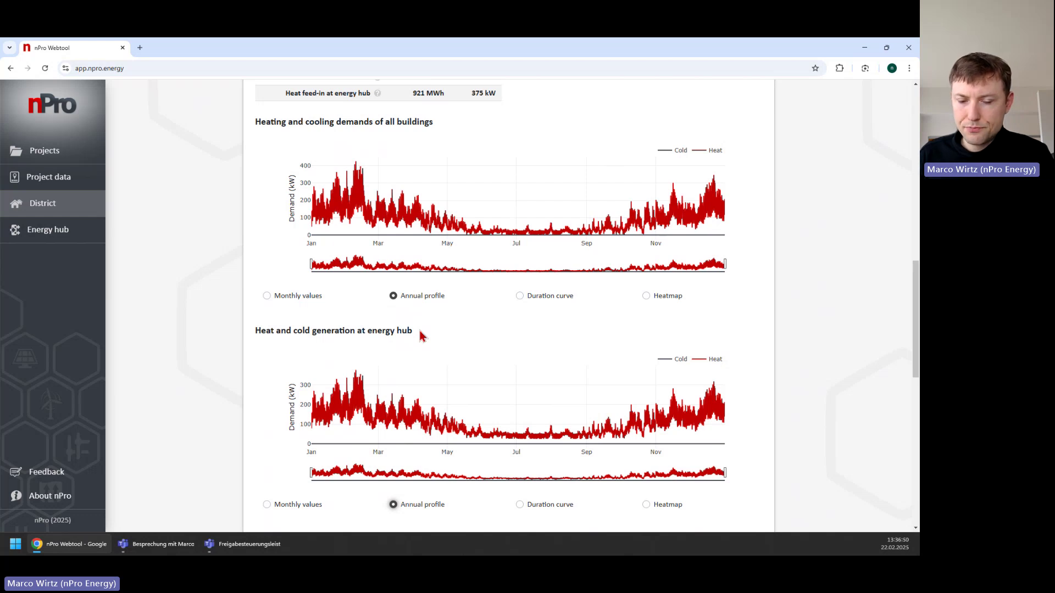
pyautogui.scroll(-1, 214, 341)
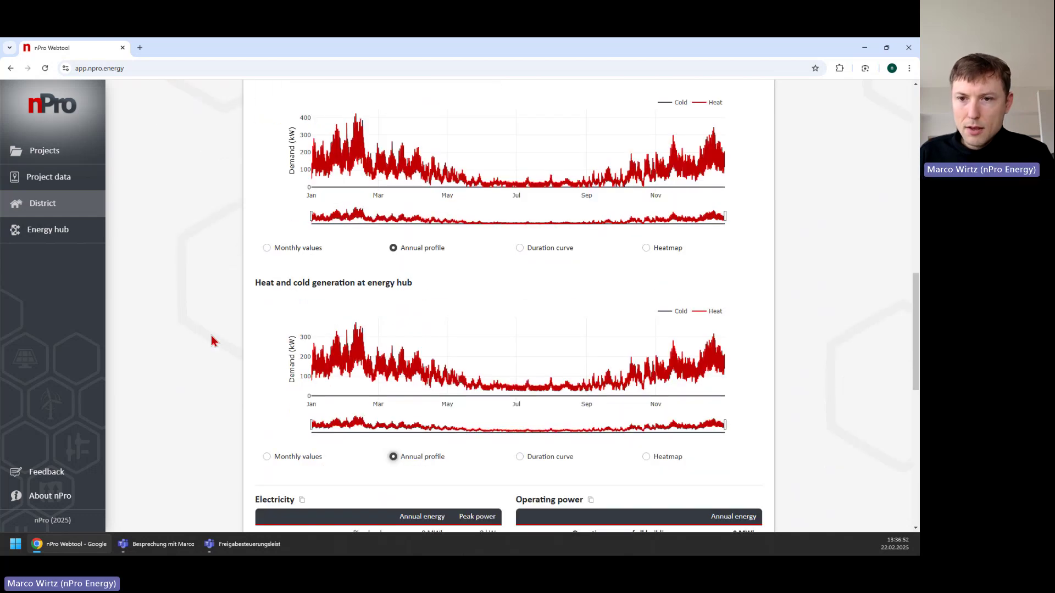
# - Examine the district's electricity results, particularly the annual energy for pump work
pyautogui.scroll(-4, 211, 336)
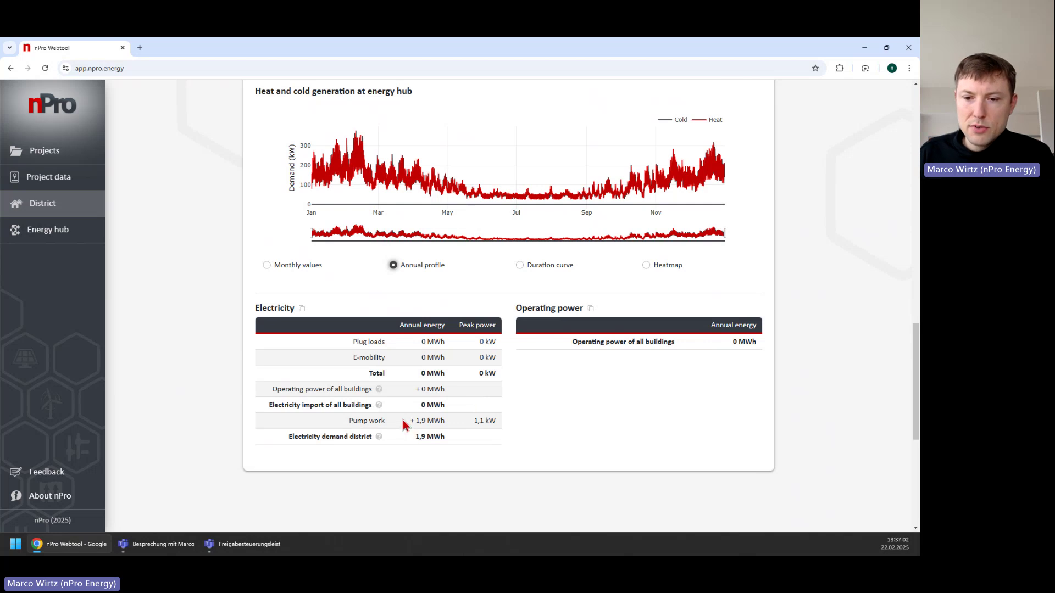
pyautogui.moveTo(410, 421); pyautogui.dragTo(446, 421)
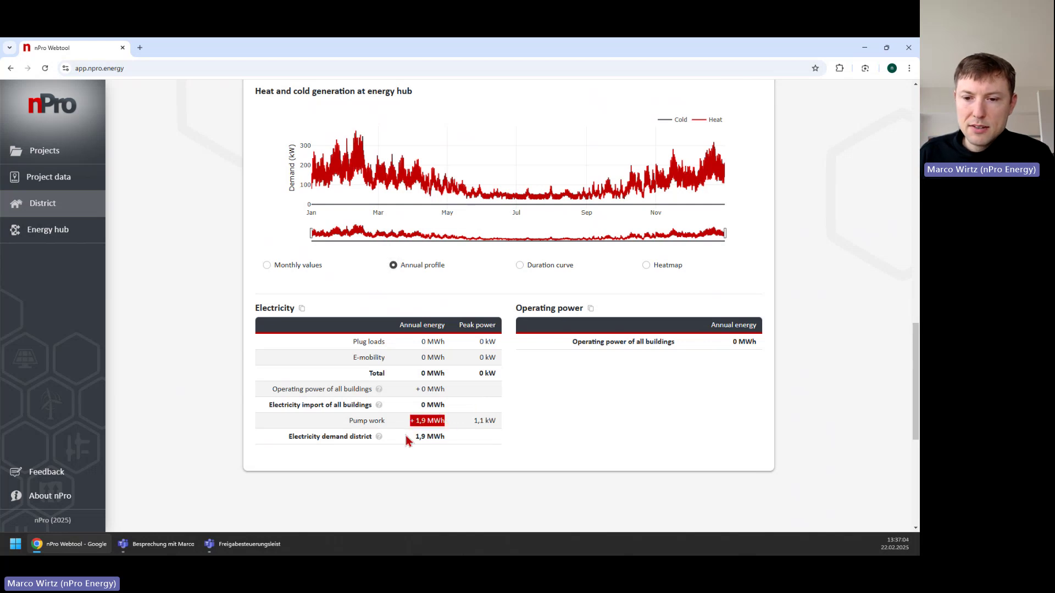
pyautogui.moveTo(347, 423); pyautogui.dragTo(388, 424)
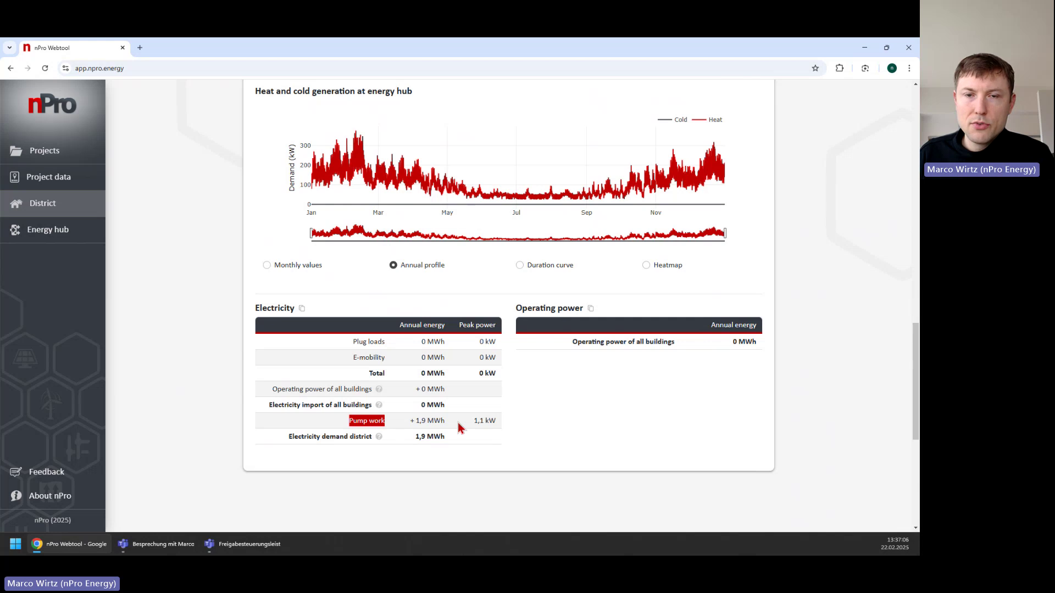
# - Open the network results and examine the route lengths, linear heat density, pump work and critical-path pressure losses
pyautogui.scroll(4, 176, 368)
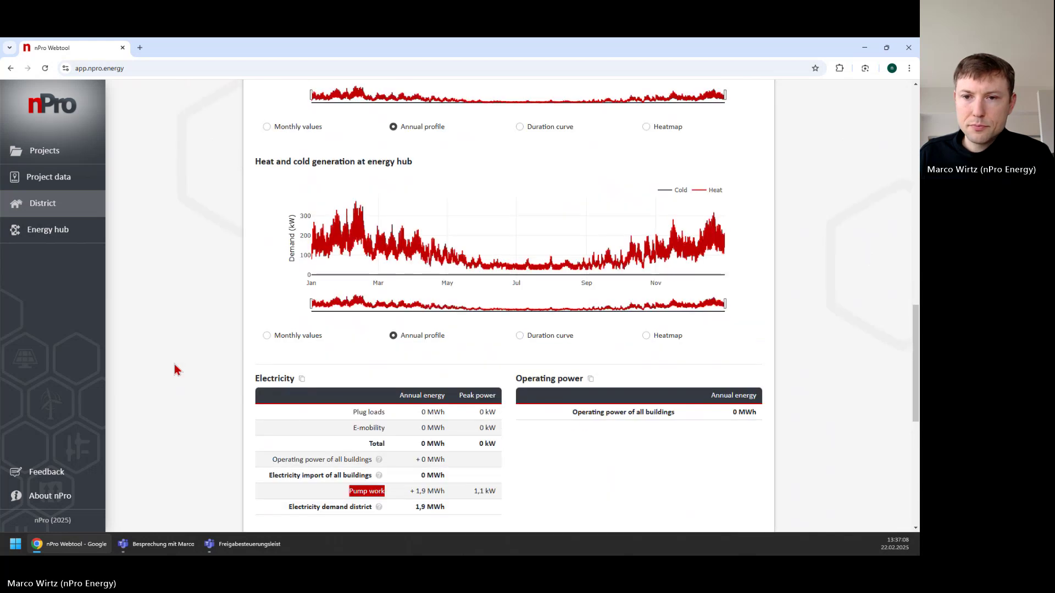
pyautogui.scroll(6, 176, 368)
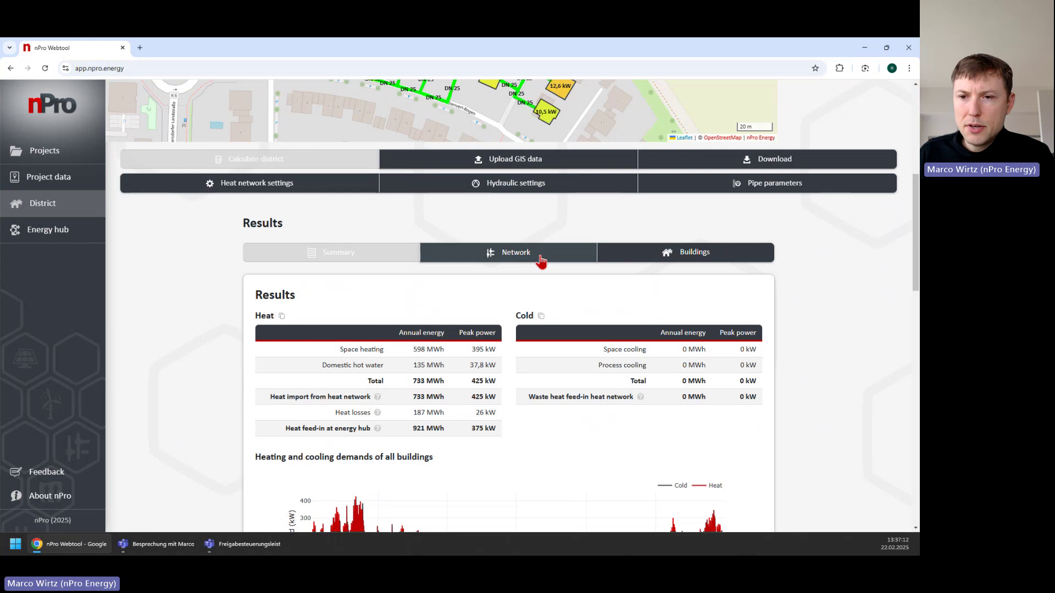
pyautogui.click(520, 263)
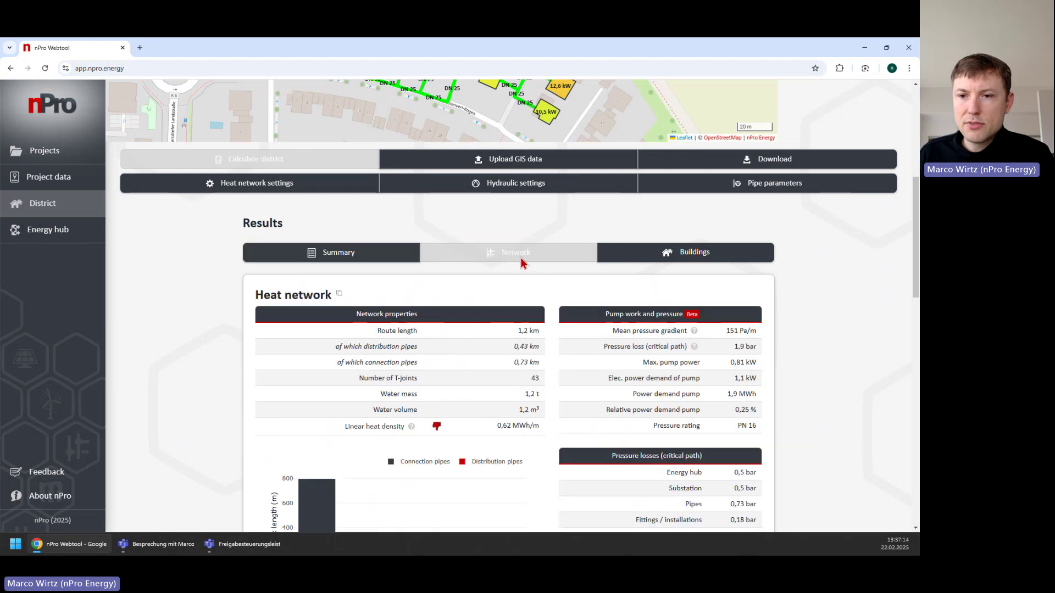
pyautogui.scroll(-1, 522, 312)
pyautogui.scroll(-1, 533, 310)
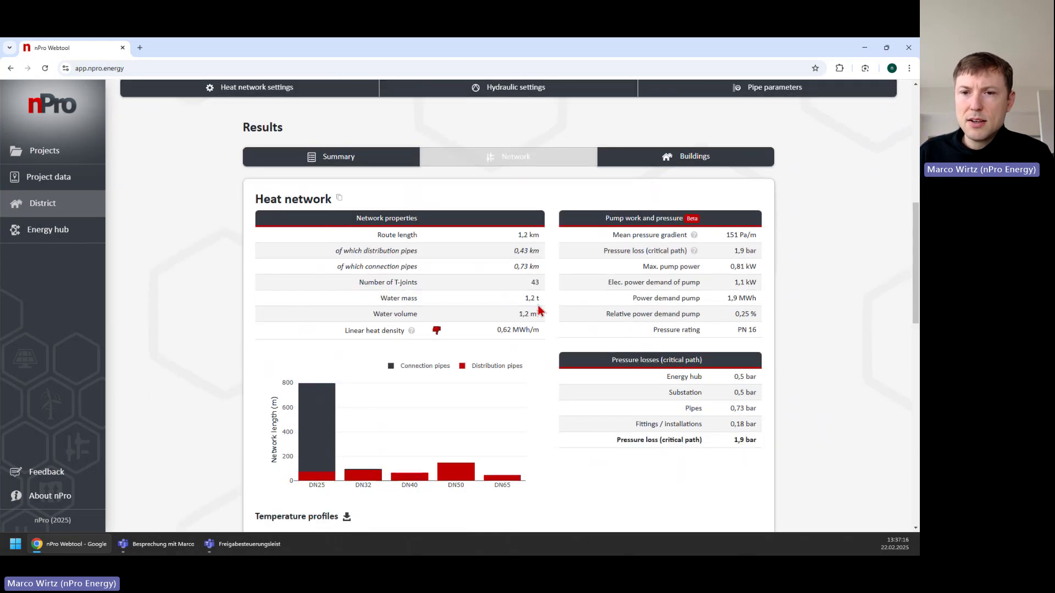
pyautogui.moveTo(378, 234); pyautogui.dragTo(415, 268)
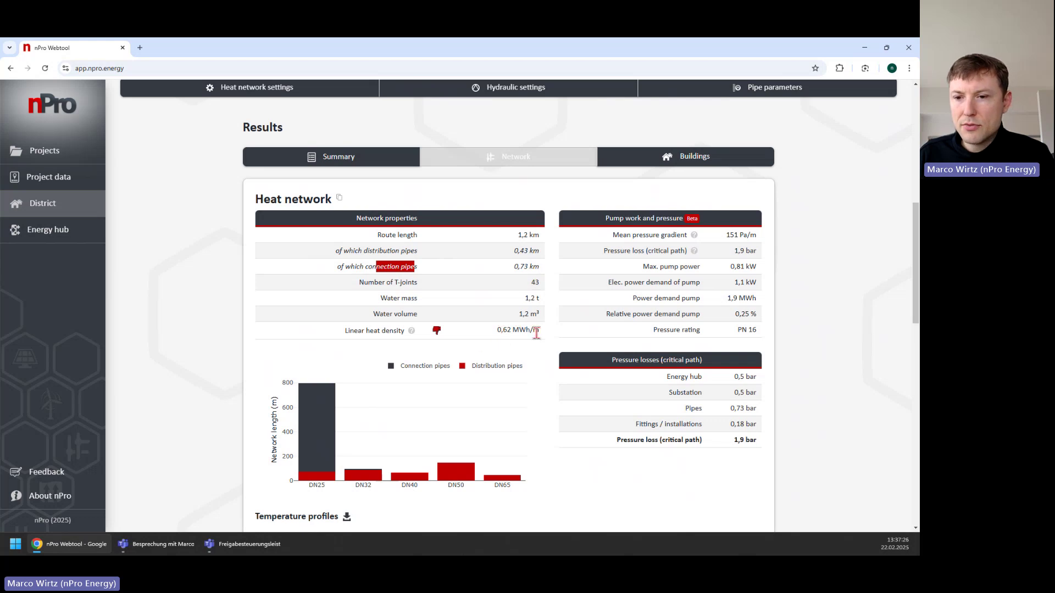
pyautogui.moveTo(485, 332); pyautogui.dragTo(542, 330)
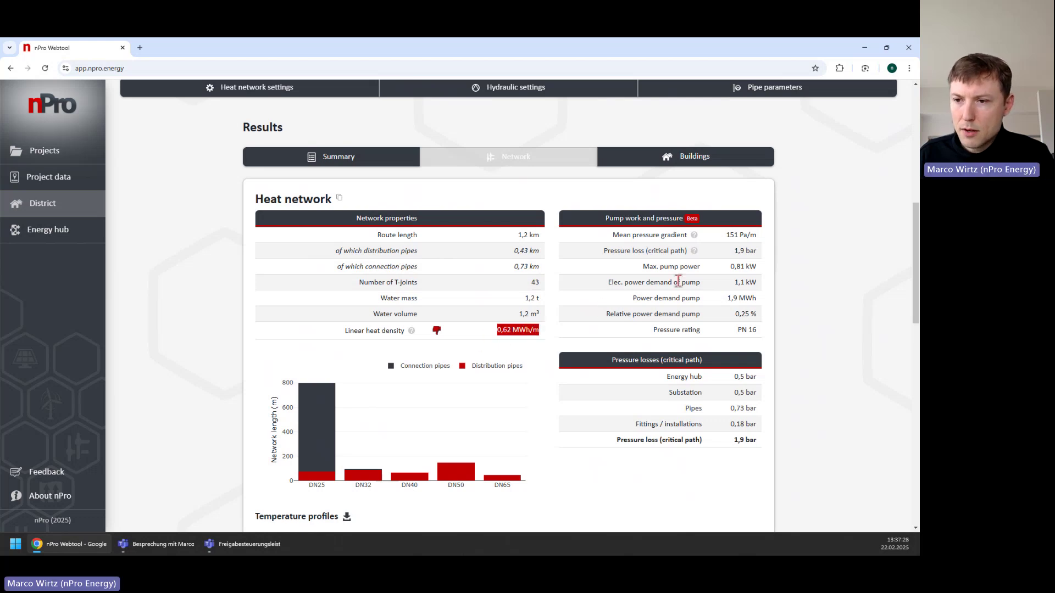
pyautogui.middleClick(788, 271)
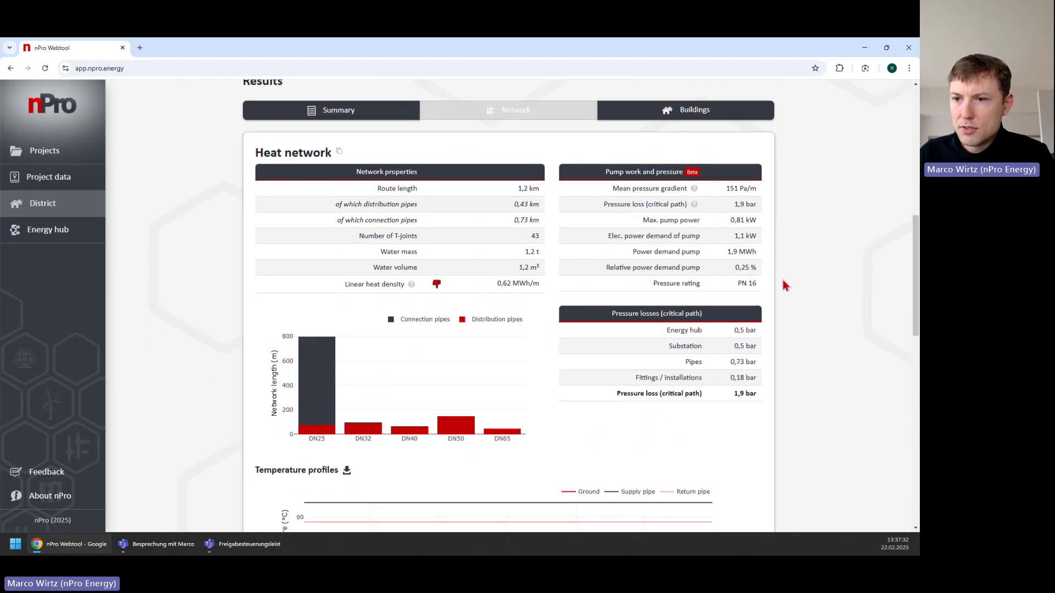
pyautogui.middleClick(786, 283)
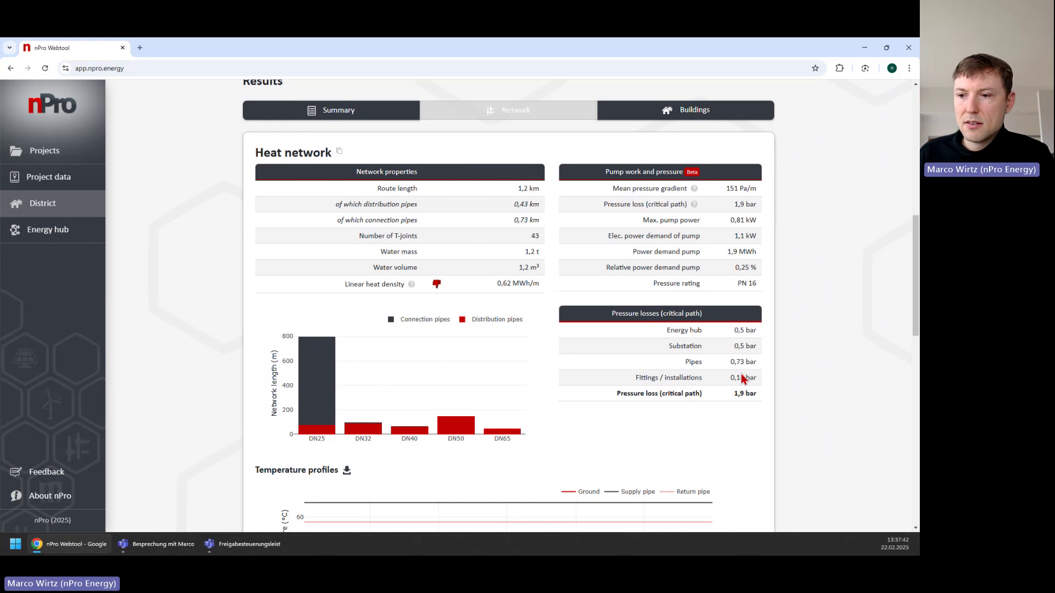
# - Examine the network's annual temperature profiles for ground, supply and return pipe, and the heat flow from network to ground
pyautogui.scroll(-2, 706, 364)
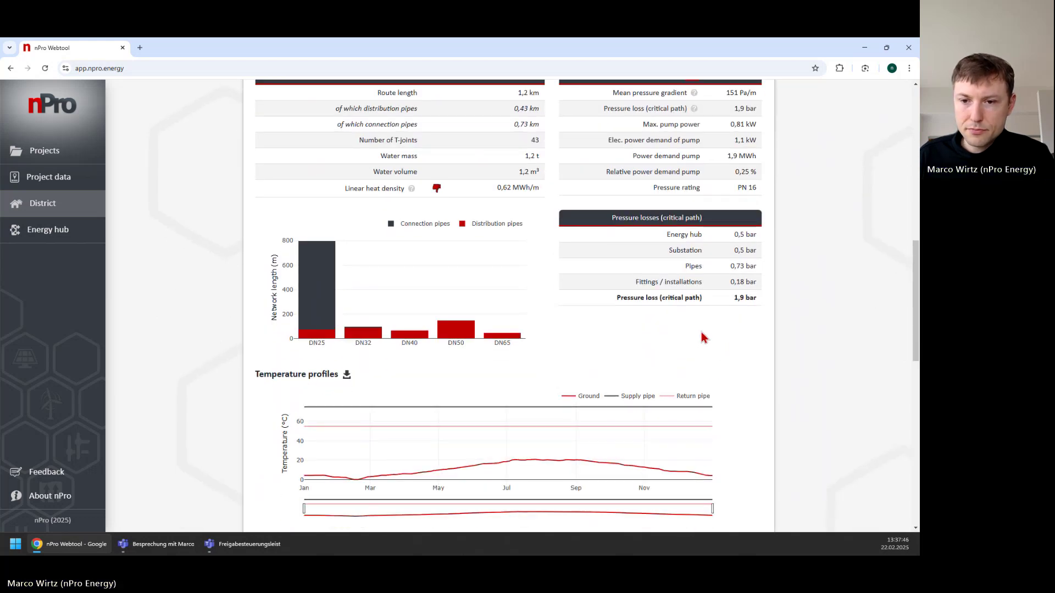
pyautogui.scroll(-1, 702, 332)
pyautogui.scroll(-3, 708, 322)
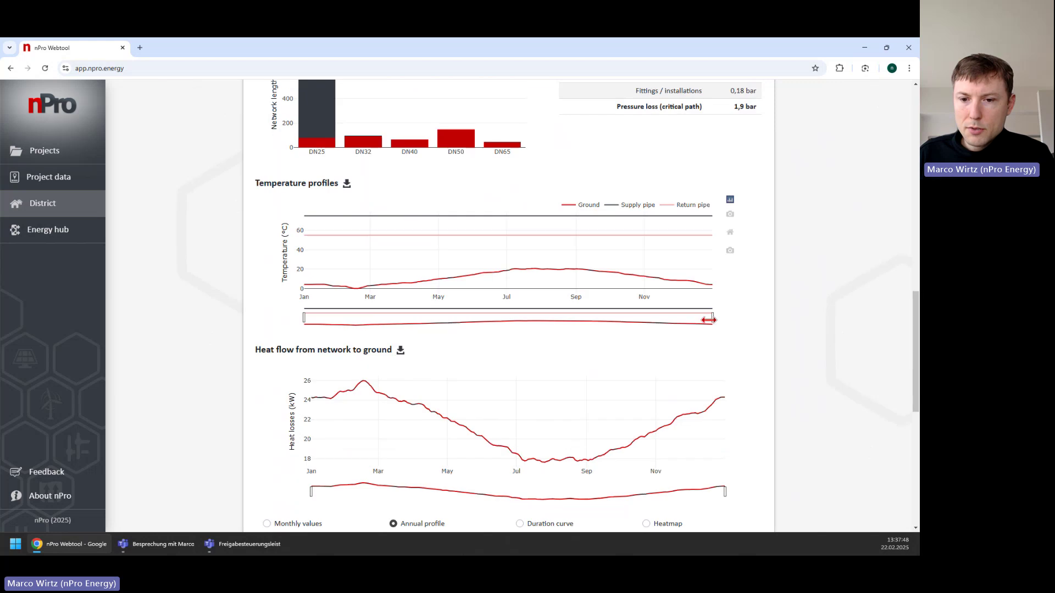
pyautogui.scroll(-1, 200, 285)
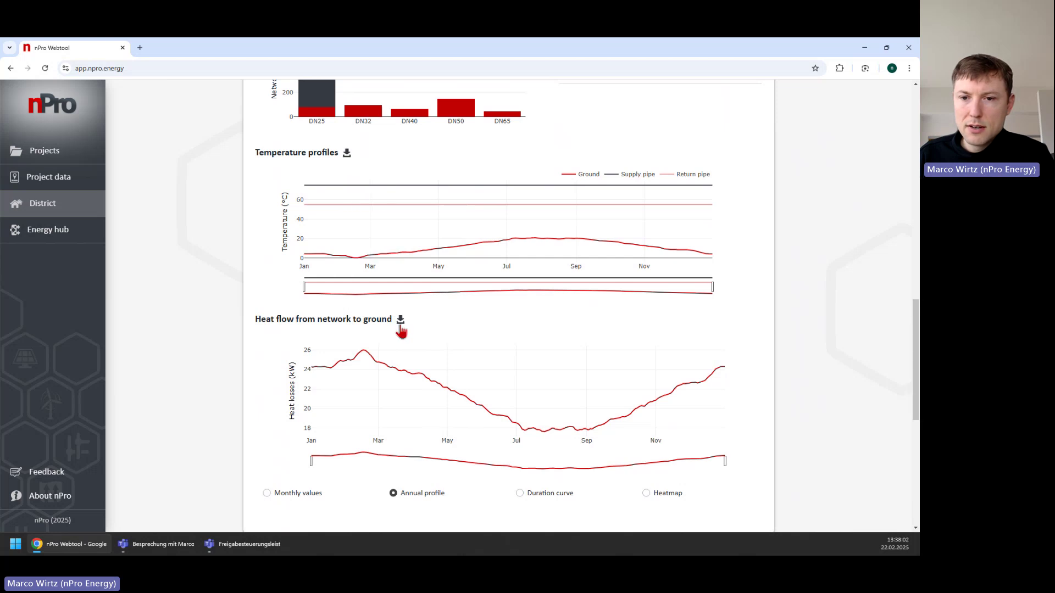
pyautogui.scroll(3, 846, 333)
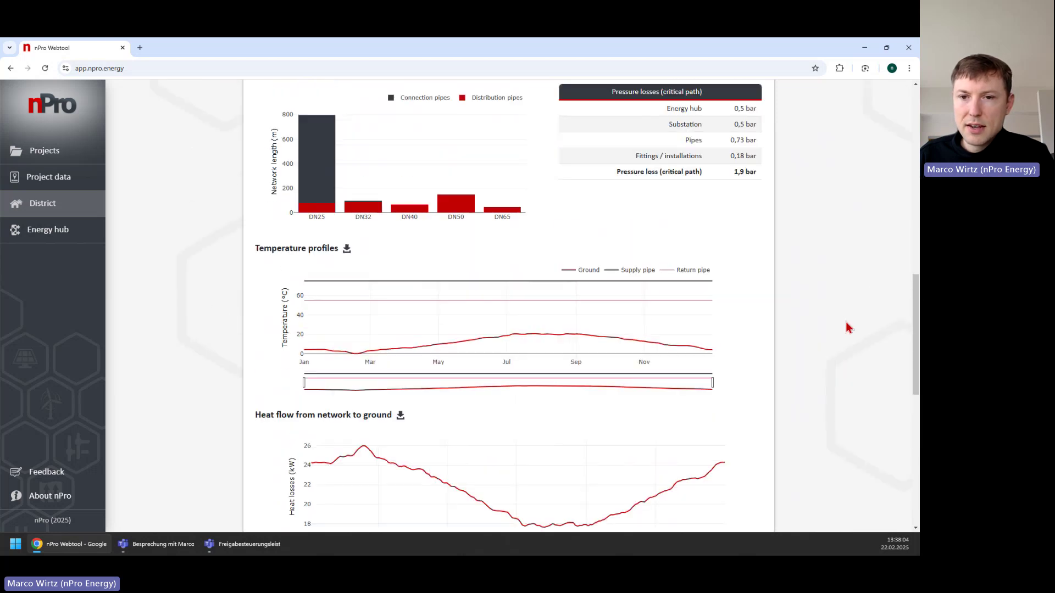
# - Open the buildings results and examine the building counts, floor areas and the installed heat network connections
pyautogui.scroll(5, 846, 324)
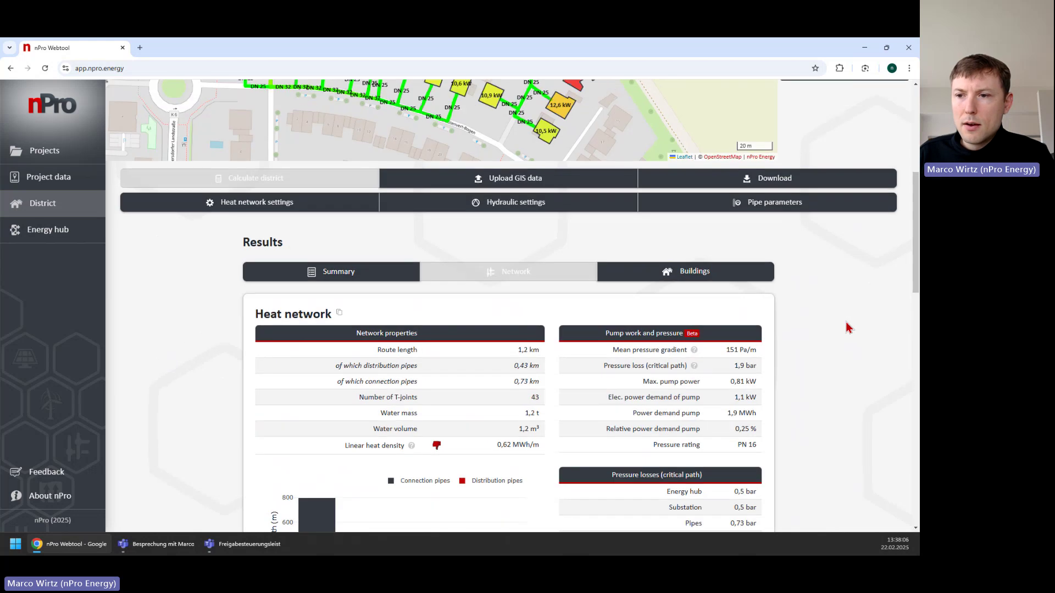
pyautogui.click(721, 283)
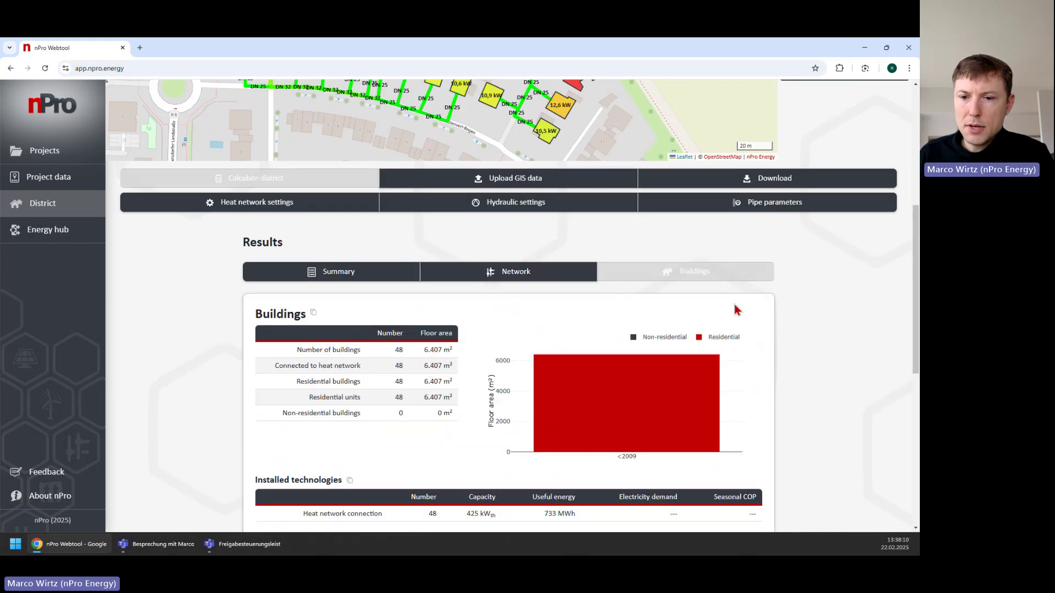
pyautogui.scroll(-2, 756, 319)
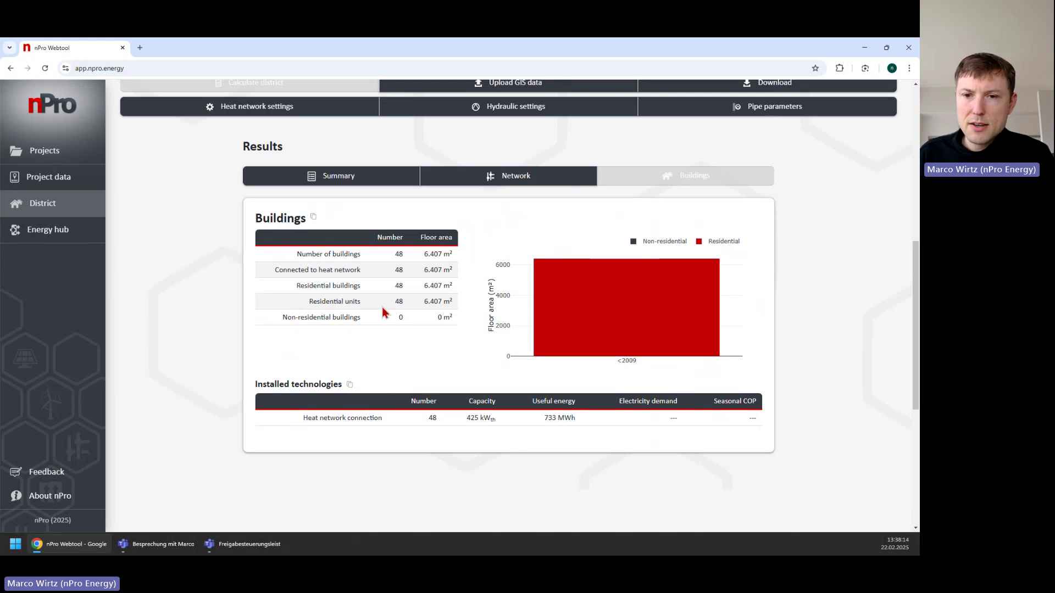
pyautogui.moveTo(297, 254); pyautogui.dragTo(438, 256)
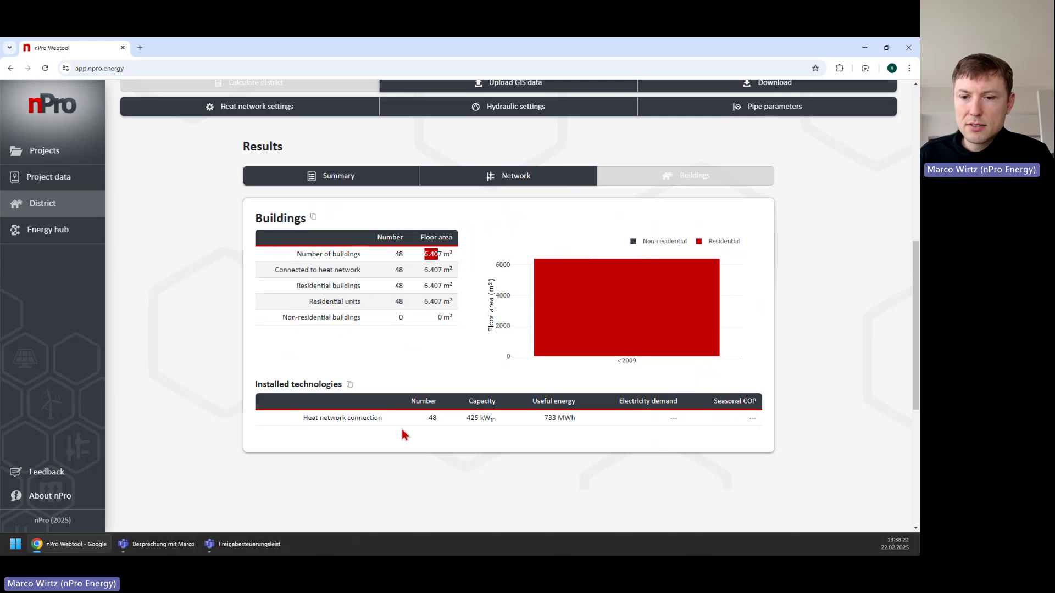
pyautogui.click(289, 424)
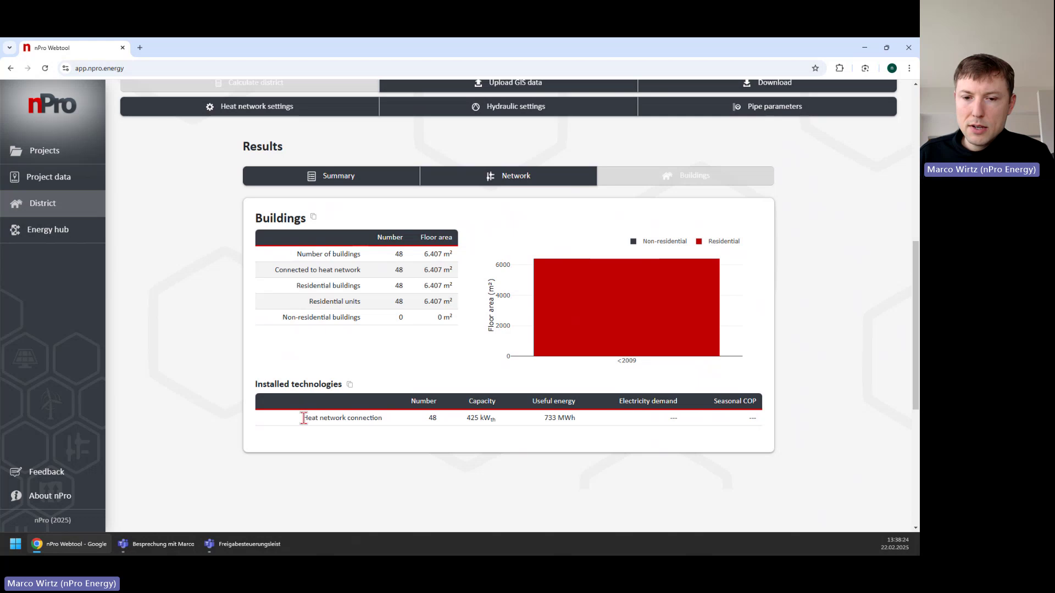
pyautogui.moveTo(303, 418); pyautogui.dragTo(383, 419)
pyautogui.click(389, 423)
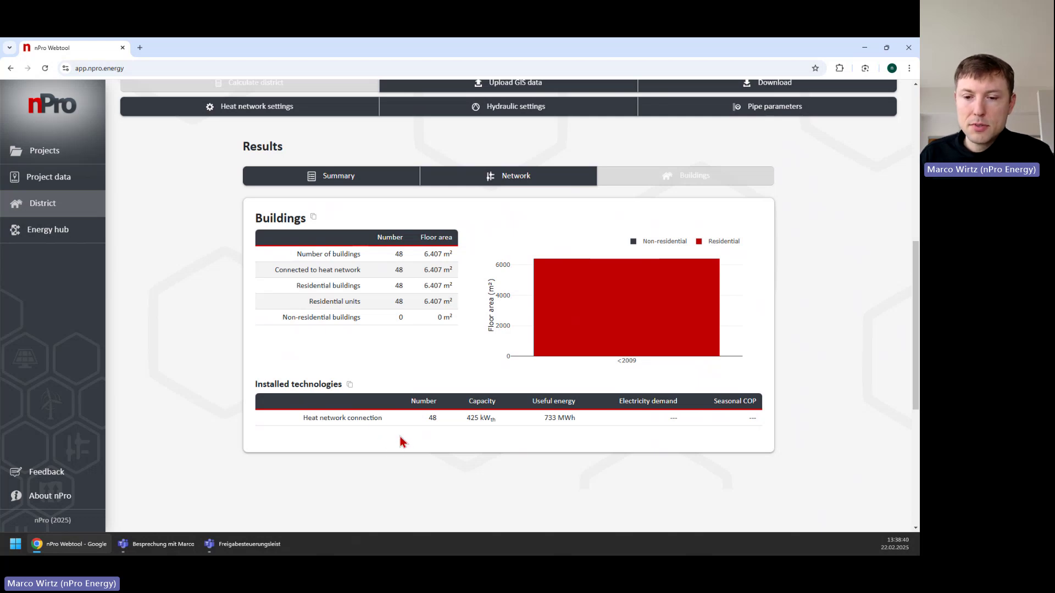
# - Switch the results back to the district summary
pyautogui.scroll(1, 428, 442)
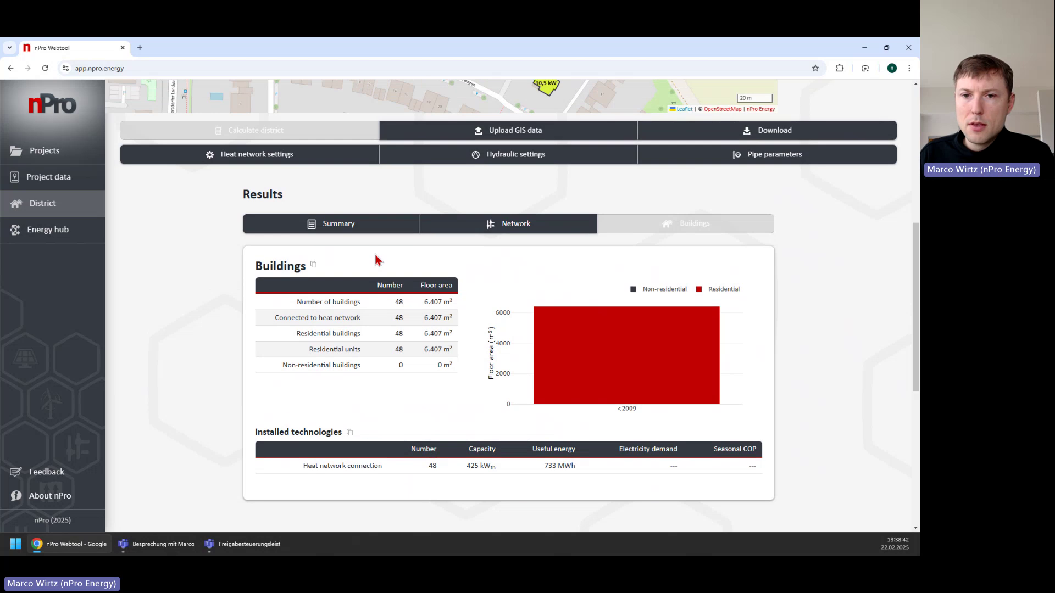
pyautogui.click(372, 228)
pyautogui.scroll(1, 203, 297)
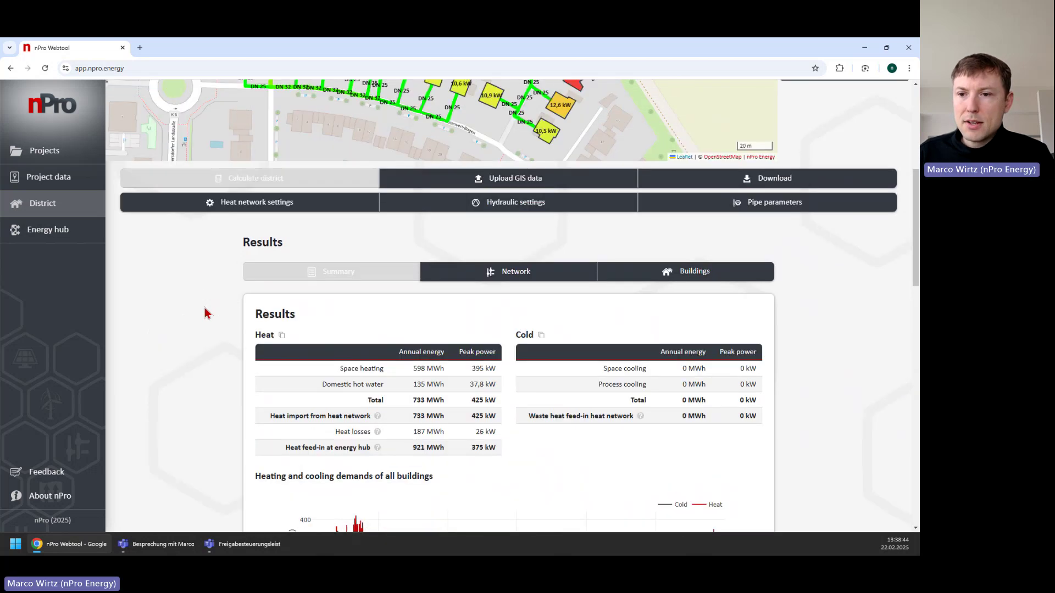
# - Open the district's data export, check the pipe list option and set the export type to load profiles
pyautogui.scroll(5, 205, 314)
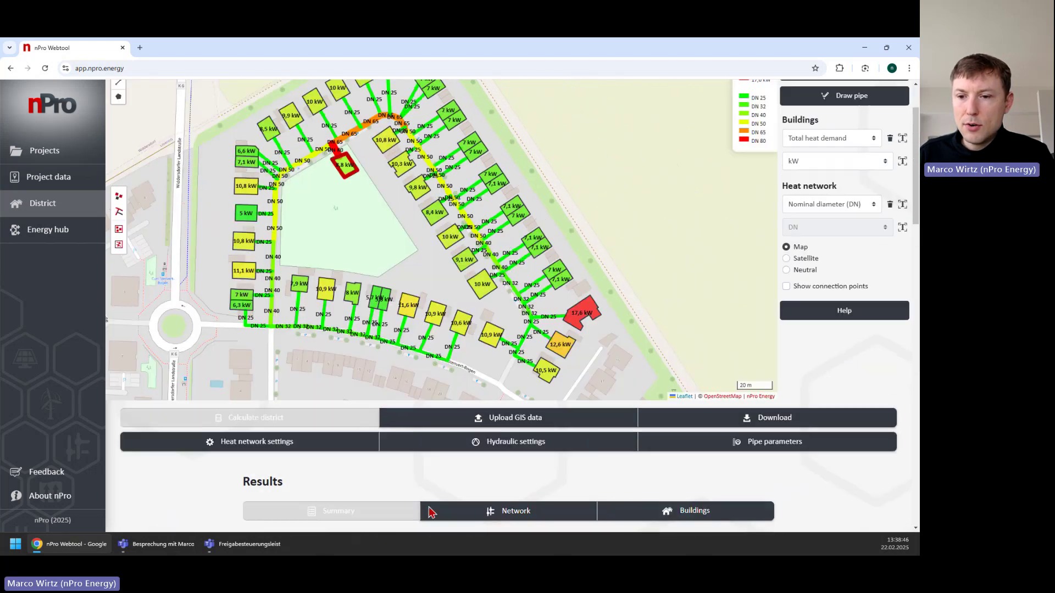
pyautogui.scroll(2, 800, 506)
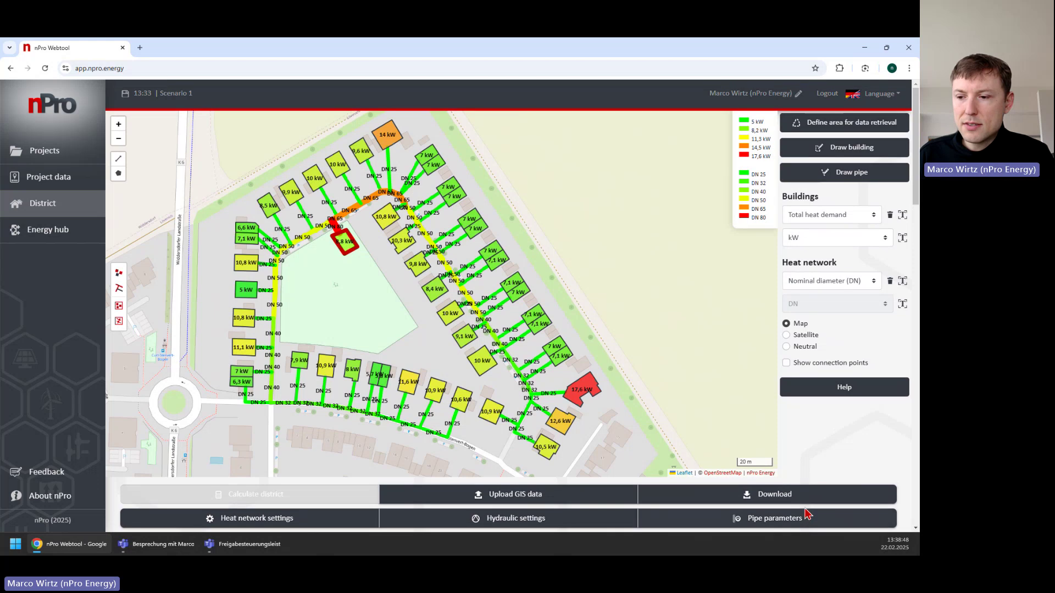
pyautogui.click(780, 497)
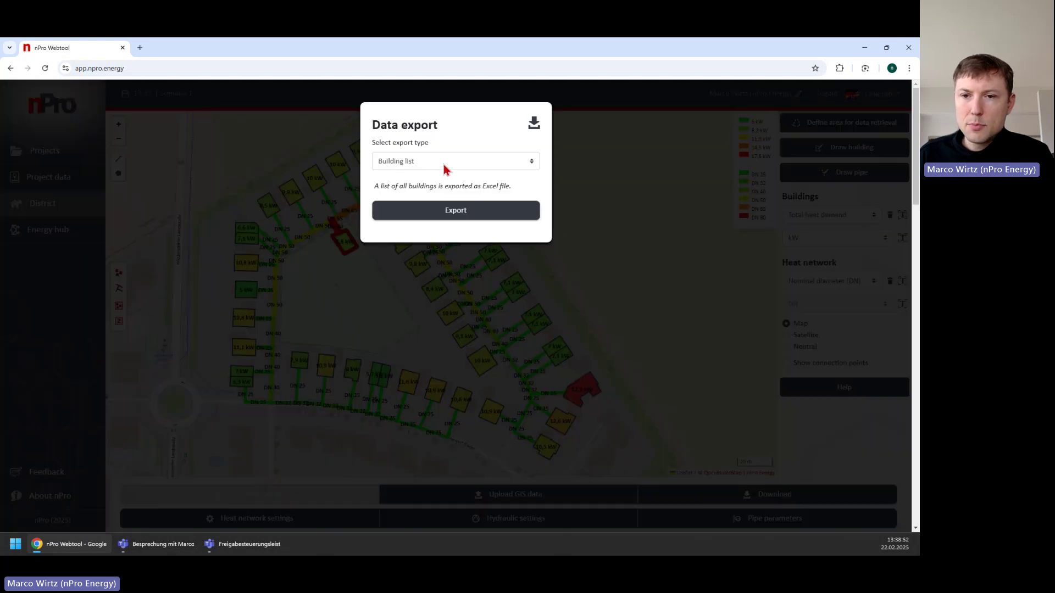
pyautogui.click(444, 163)
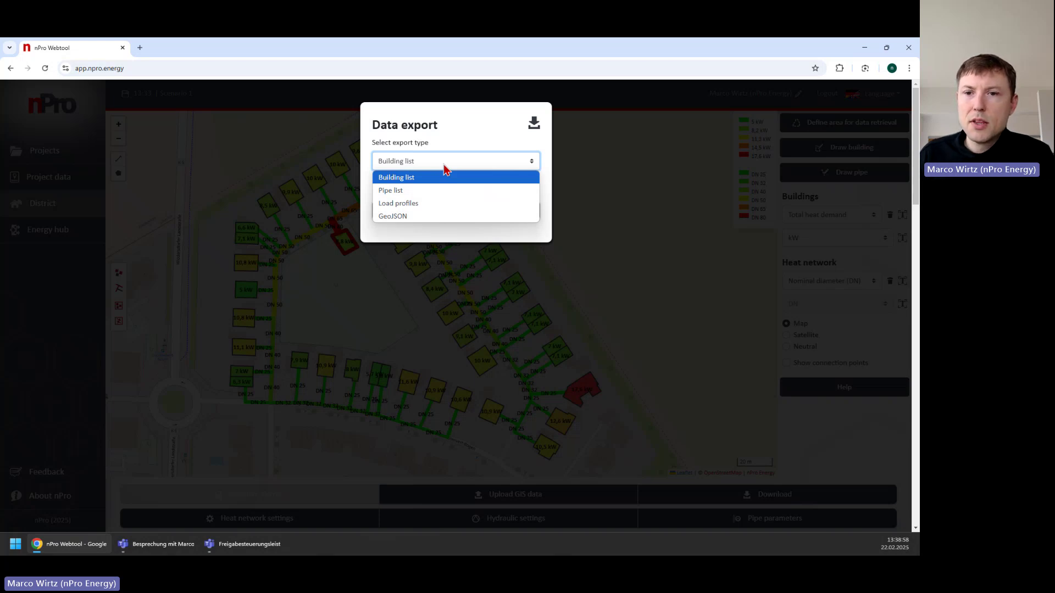
pyautogui.click(424, 190)
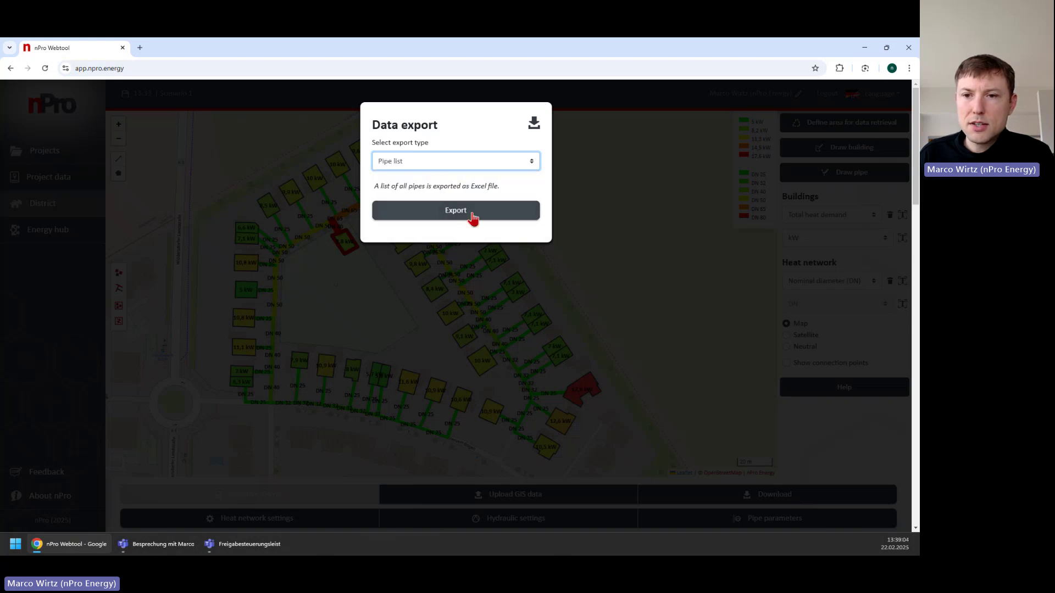
pyautogui.click(483, 166)
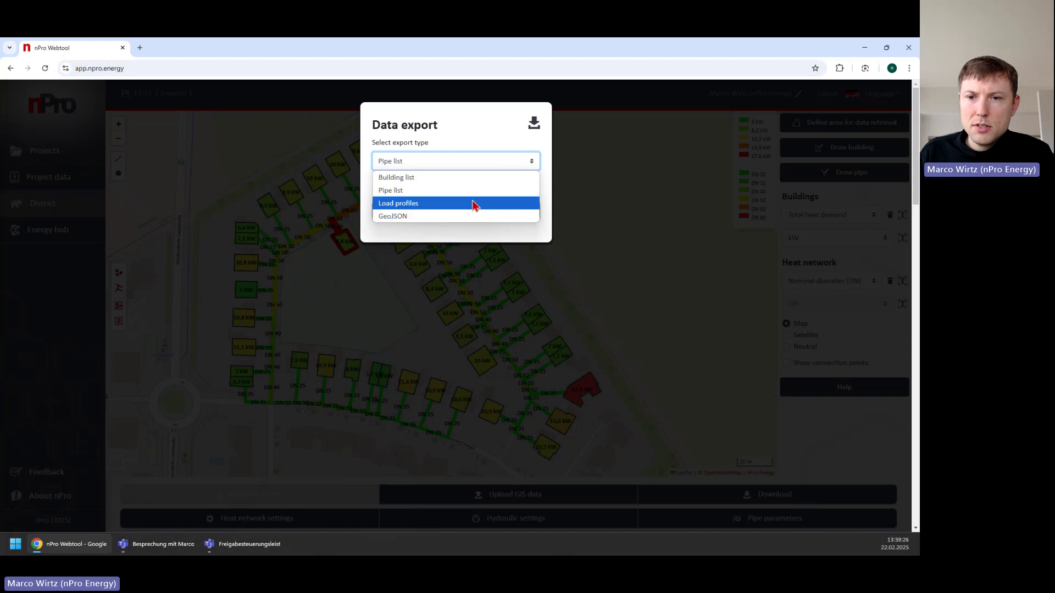
pyautogui.click(472, 202)
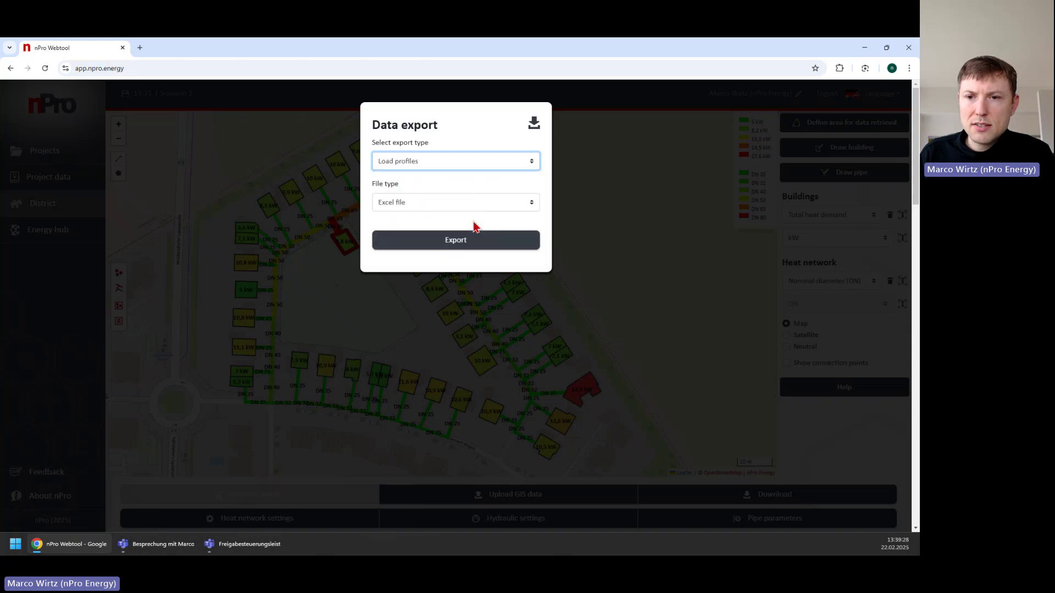
# - Check the .csv options for the load profiles, but export them as an Excel file
pyautogui.click(473, 204)
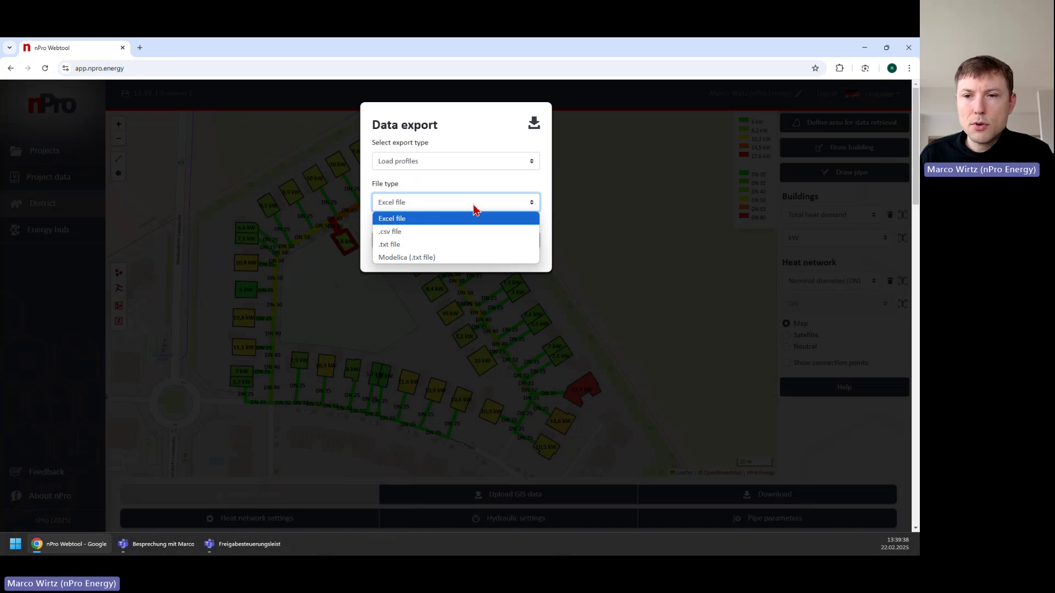
pyautogui.click(460, 233)
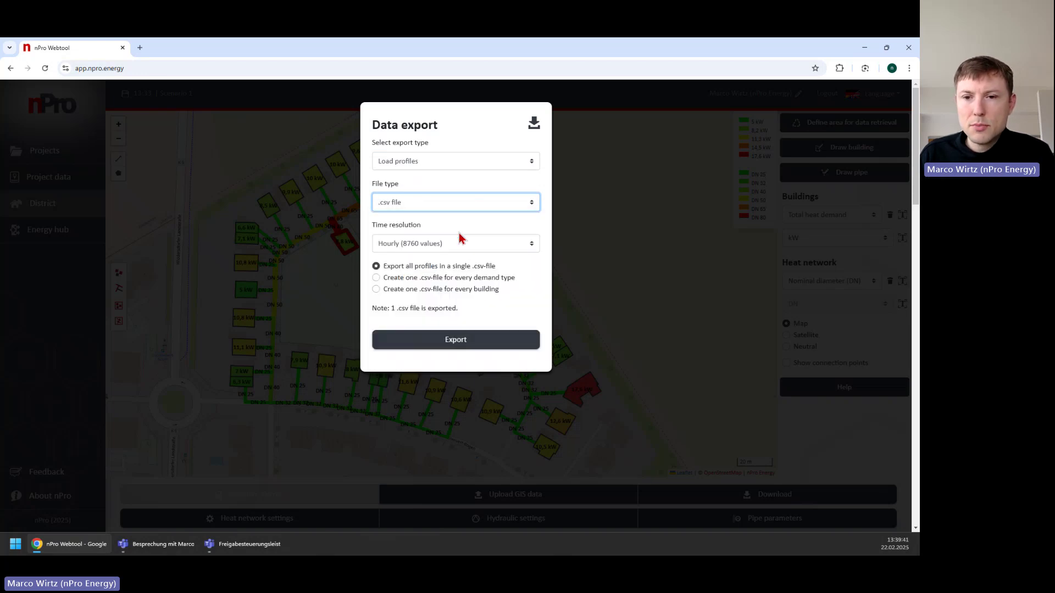
pyautogui.click(437, 203)
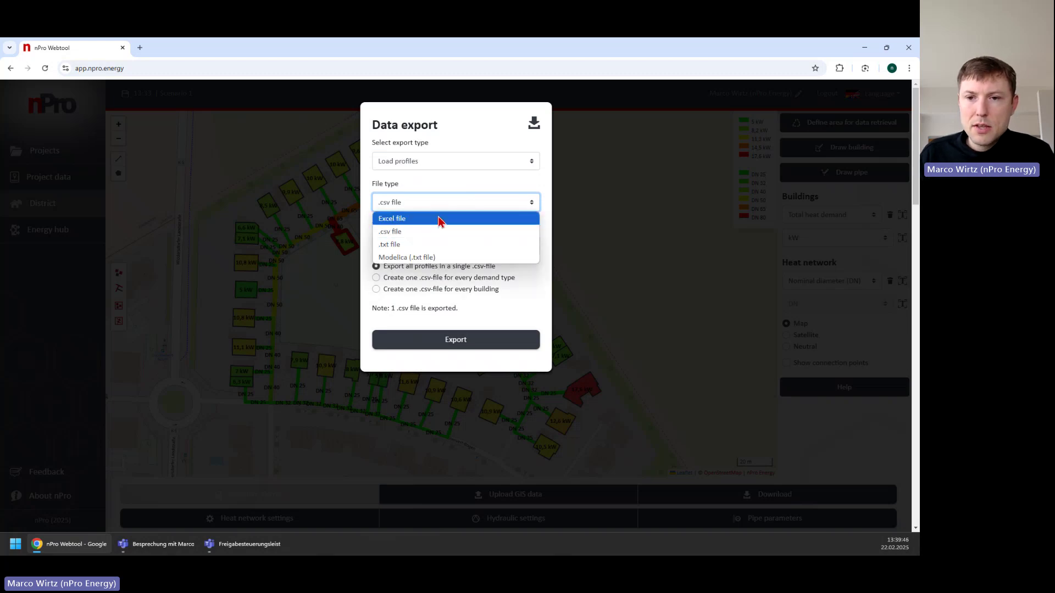
pyautogui.click(439, 220)
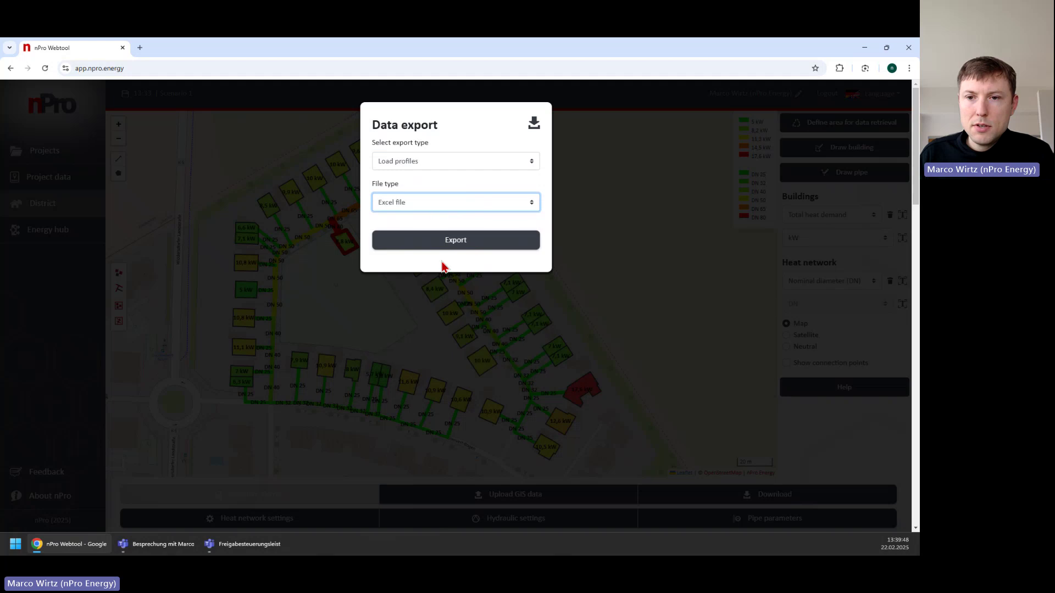
pyautogui.click(473, 242)
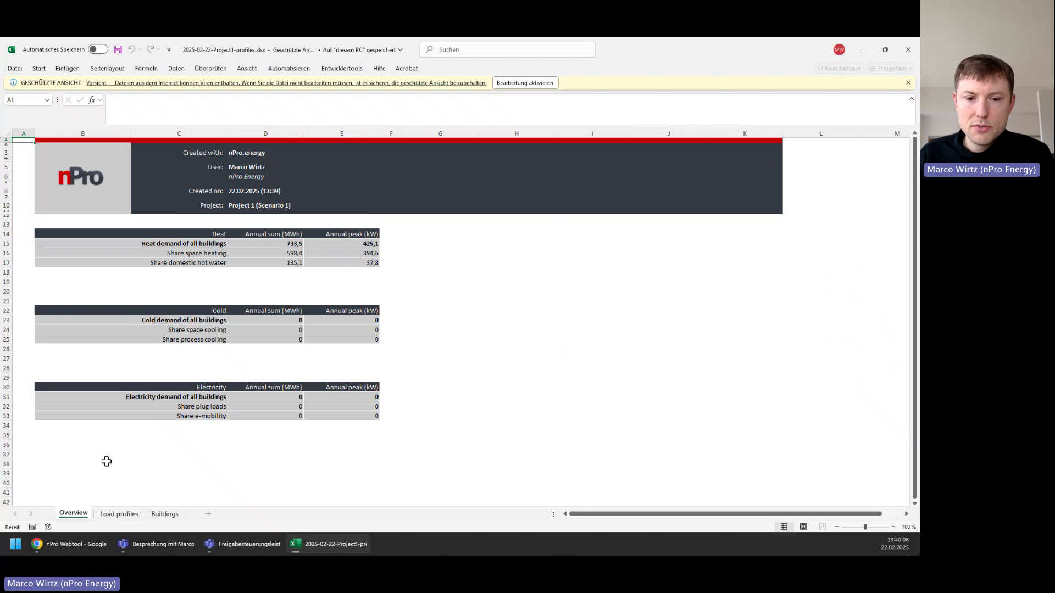
# - In the exported Excel workbook, examine the Load profiles sheet's heat demand, hot water, energy hub and pump work columns, and close it
pyautogui.click(119, 516)
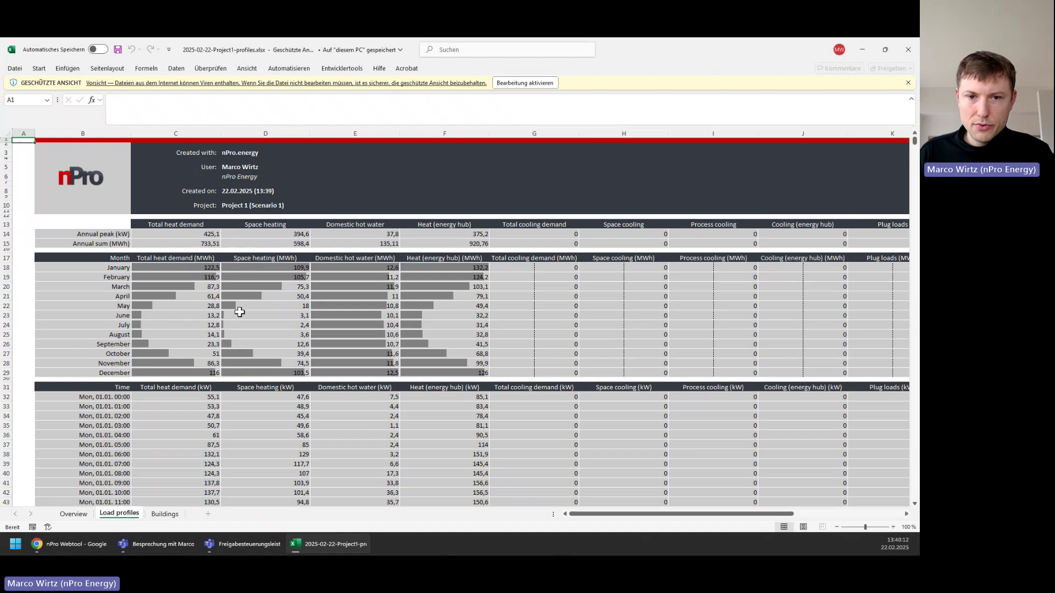
pyautogui.moveTo(188, 224); pyautogui.dragTo(181, 336)
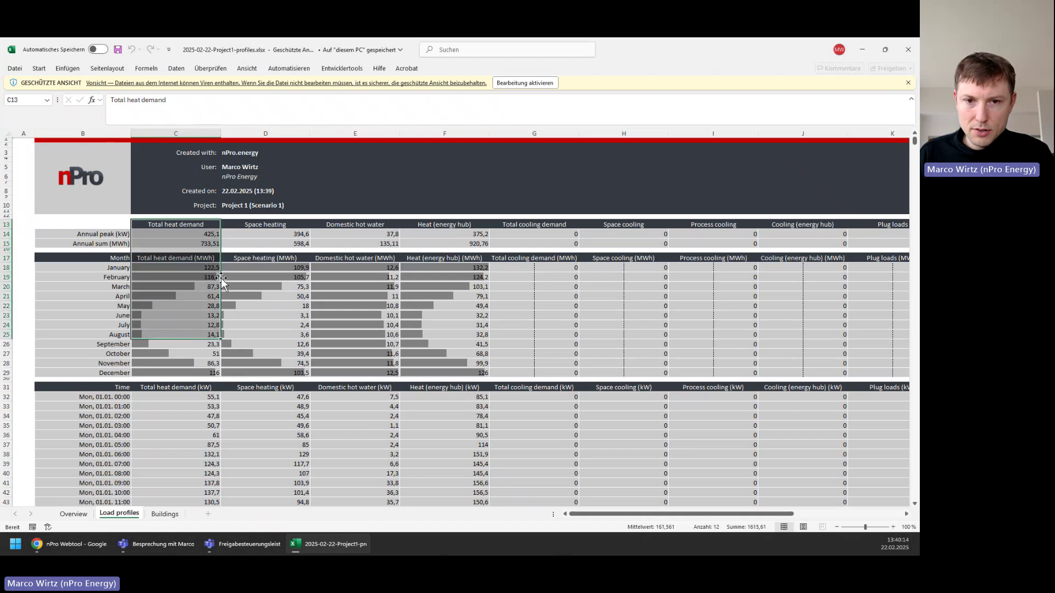
pyautogui.moveTo(271, 229); pyautogui.dragTo(266, 327)
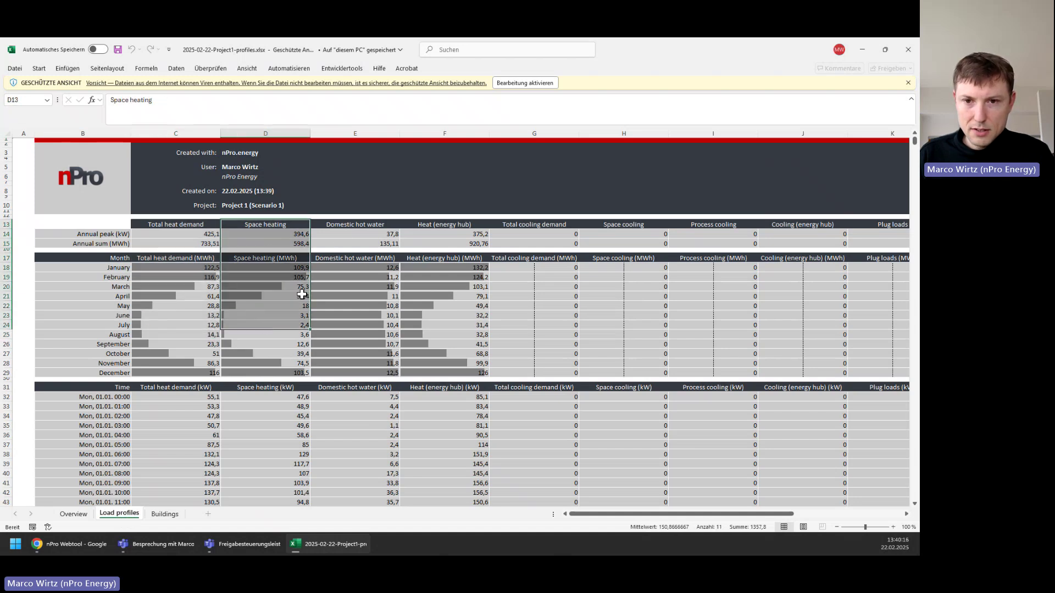
pyautogui.moveTo(350, 226); pyautogui.dragTo(346, 353)
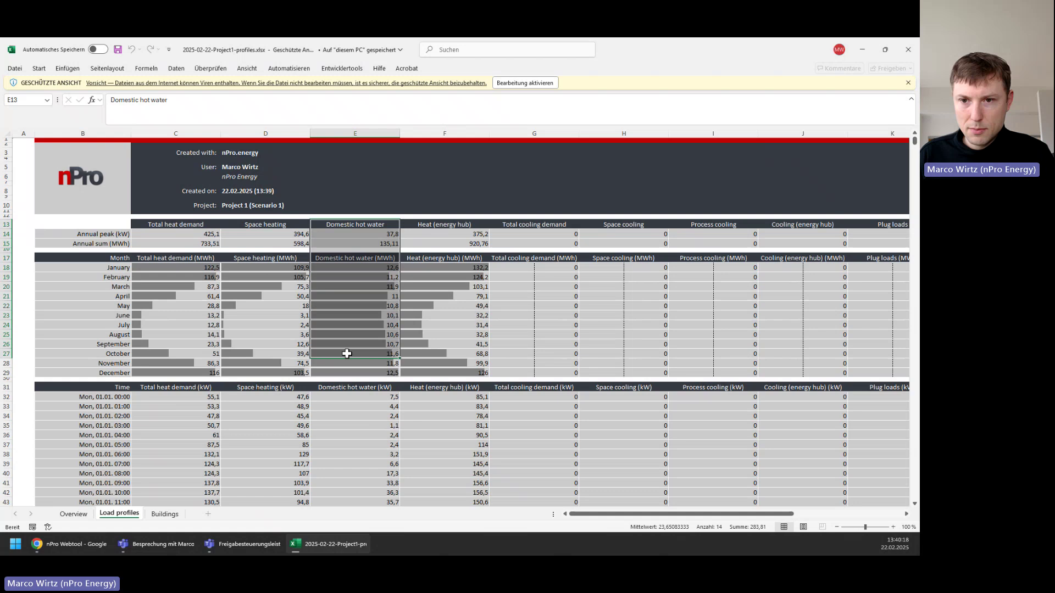
pyautogui.click(452, 228)
pyautogui.moveTo(451, 228); pyautogui.dragTo(441, 411)
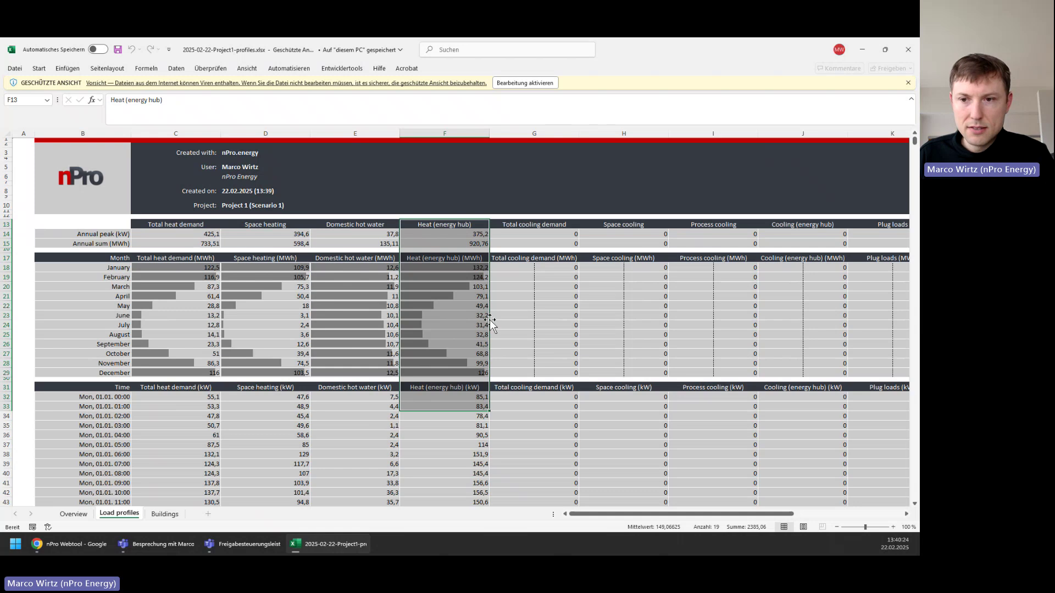
pyautogui.moveTo(641, 517); pyautogui.dragTo(720, 521)
pyautogui.moveTo(862, 244); pyautogui.dragTo(856, 354)
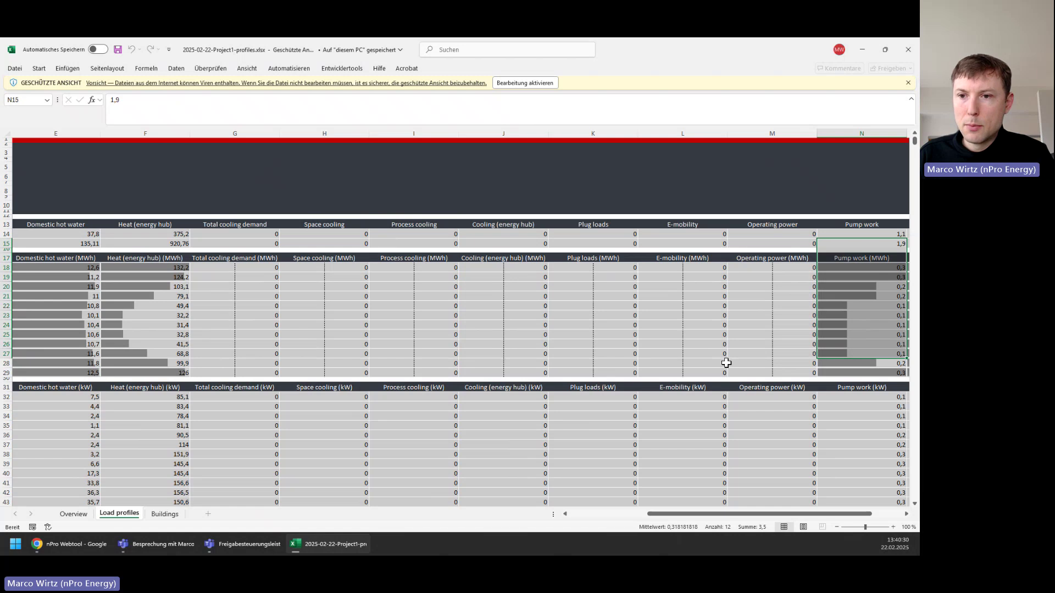
pyautogui.click(906, 51)
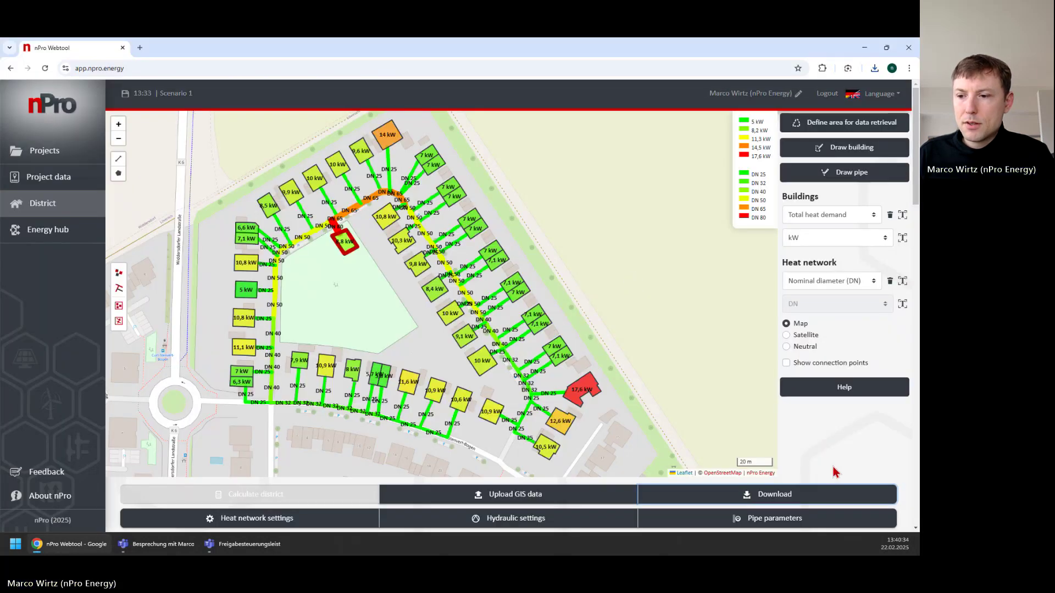
pyautogui.moveTo(421, 371); pyautogui.dragTo(423, 358)
pyautogui.scroll(-1, 820, 431)
pyautogui.scroll(1, 820, 430)
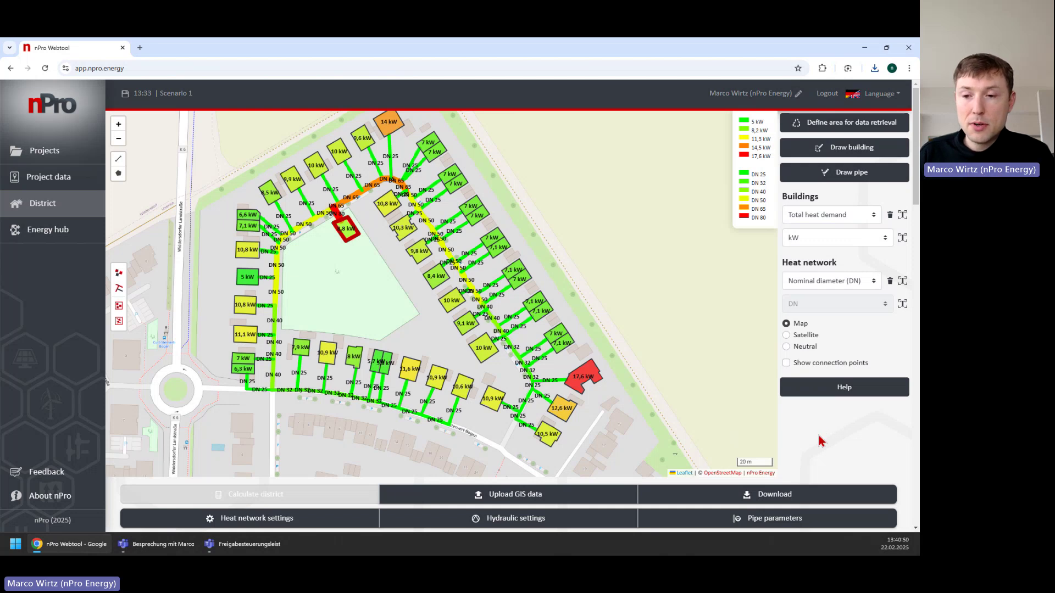
# - Review the summary's heat results and the annual profiles of building demand and energy hub generation
pyautogui.scroll(-7, 819, 439)
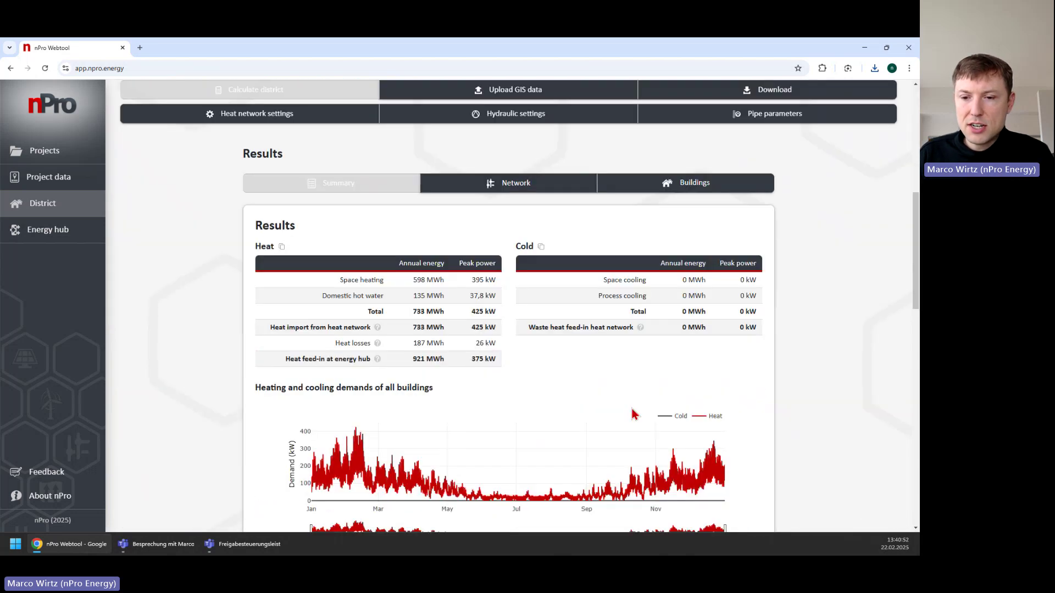
pyautogui.scroll(-5, 635, 414)
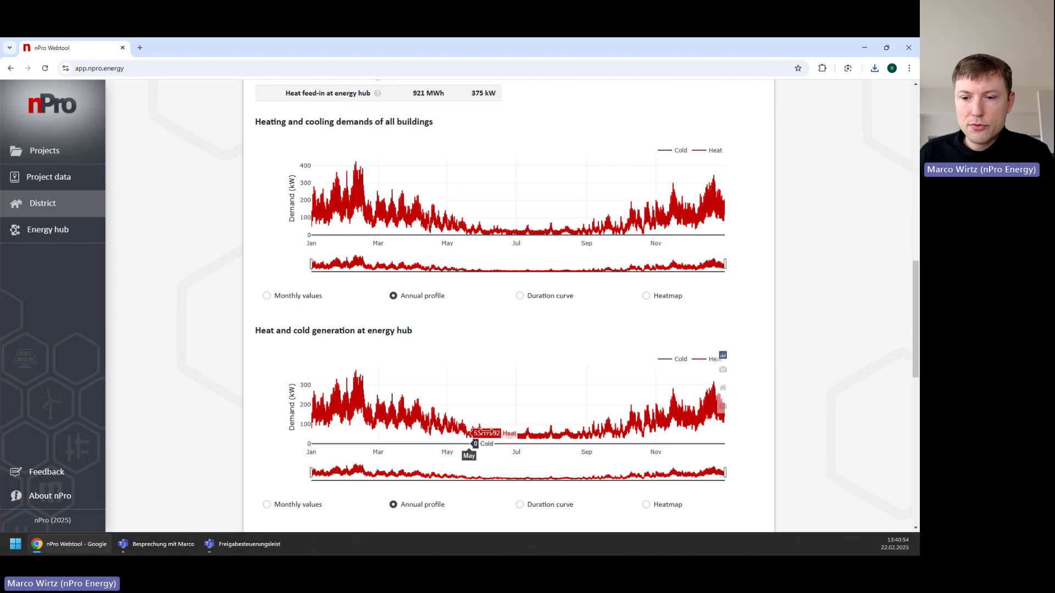
pyautogui.scroll(-1, 452, 434)
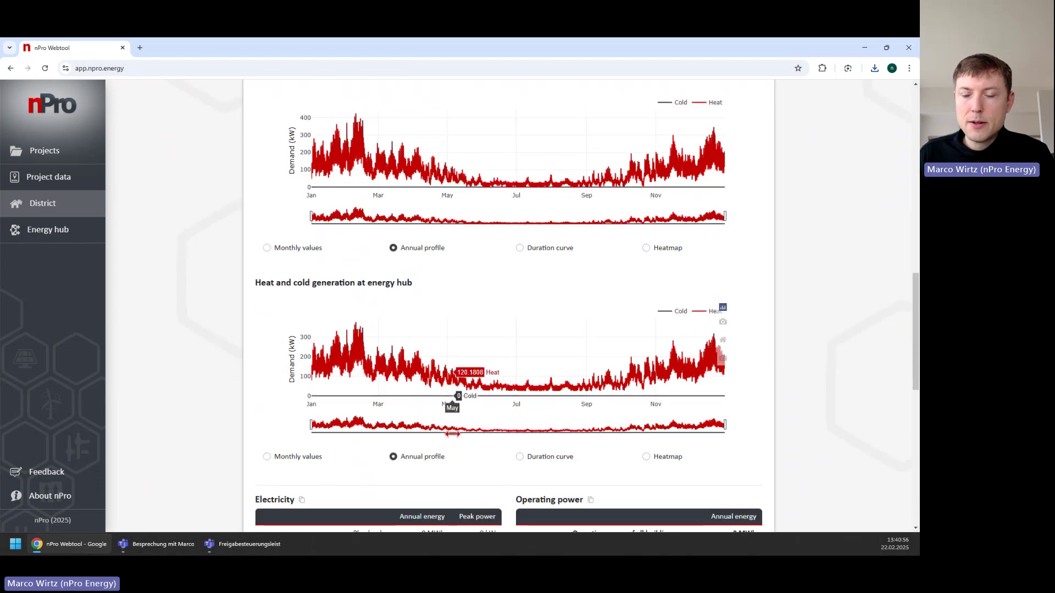